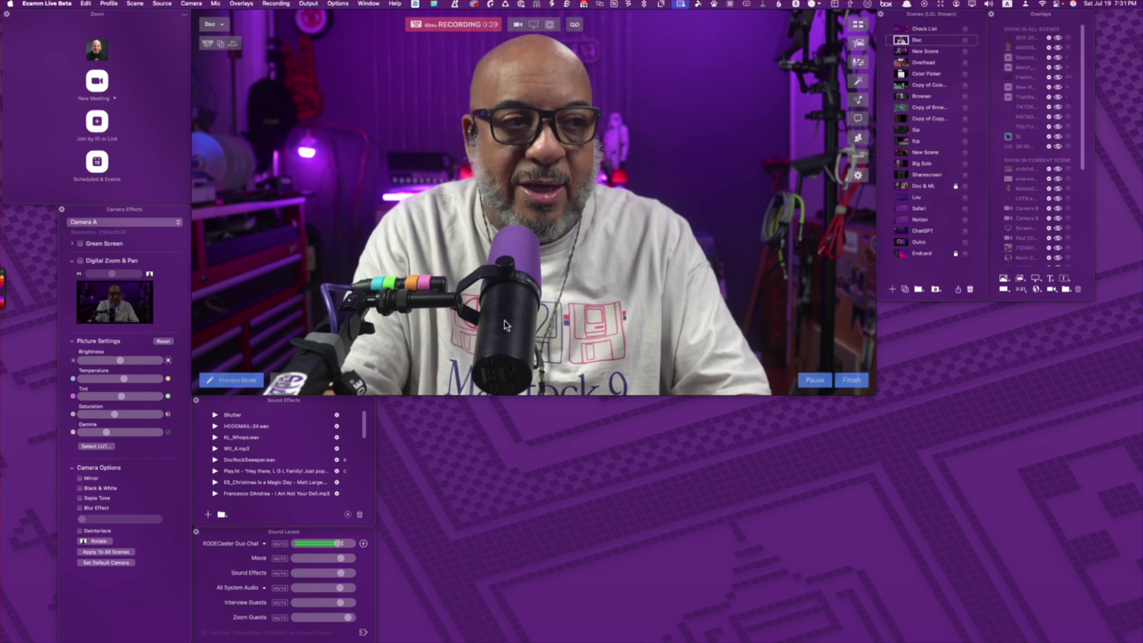
Show Ecamm Live's Recording preferences, with isolated tracks for Camera A and guests, and lower the window.
key(super+comma)
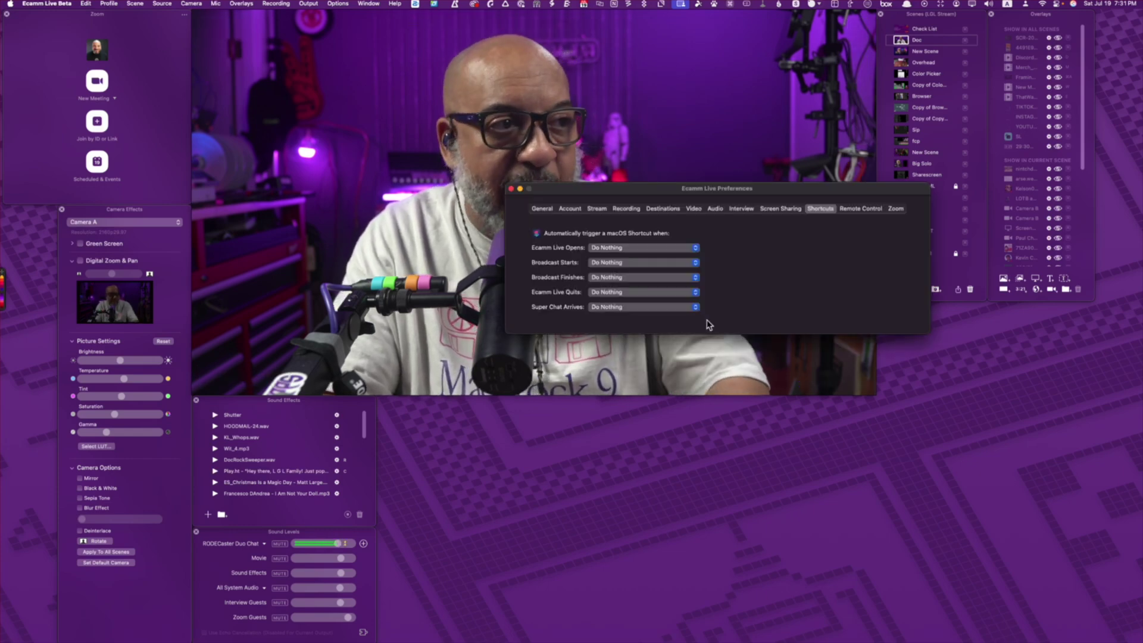
click(664, 209)
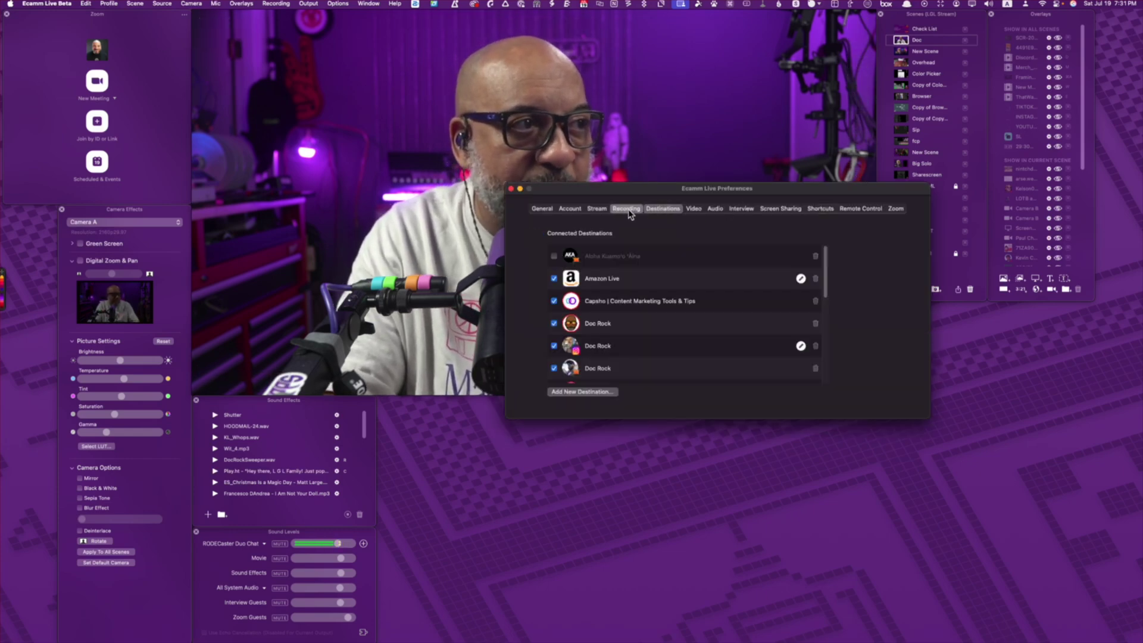
click(628, 210)
drag(766, 192, 789, 281)
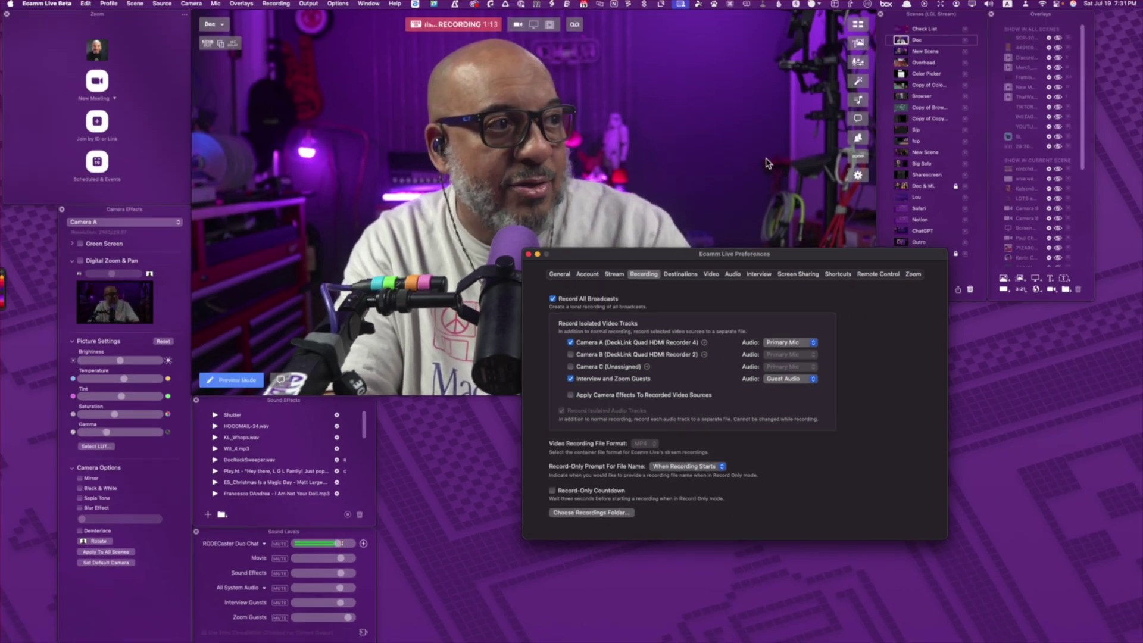
Close Preferences, open the recordings folder and preview the host's Camera 3 file.
click(529, 255)
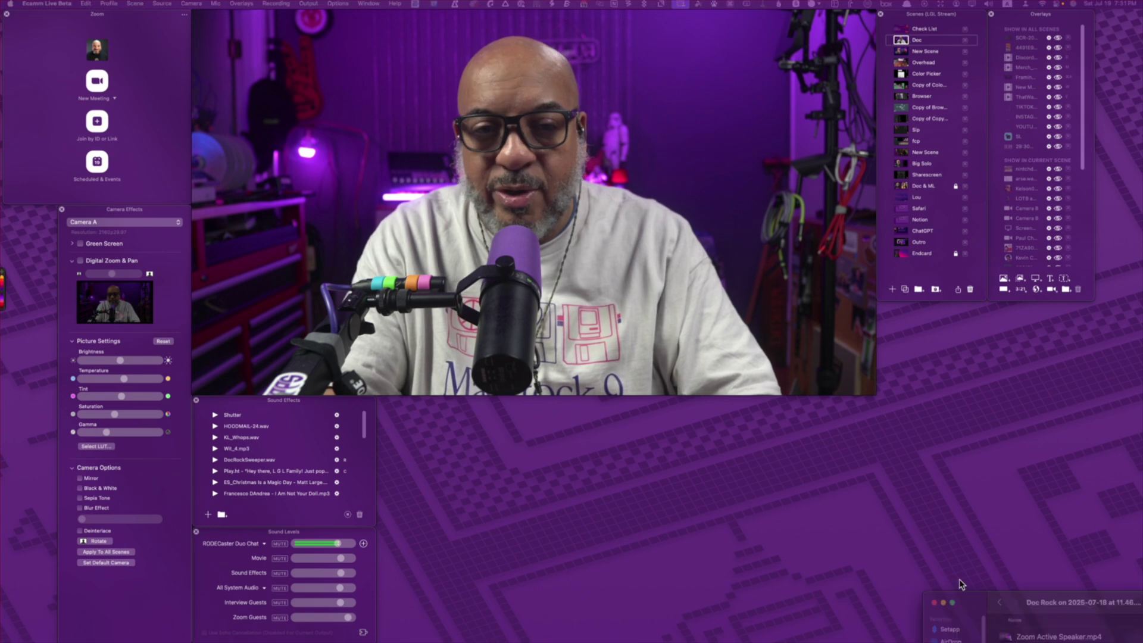
click(1012, 625)
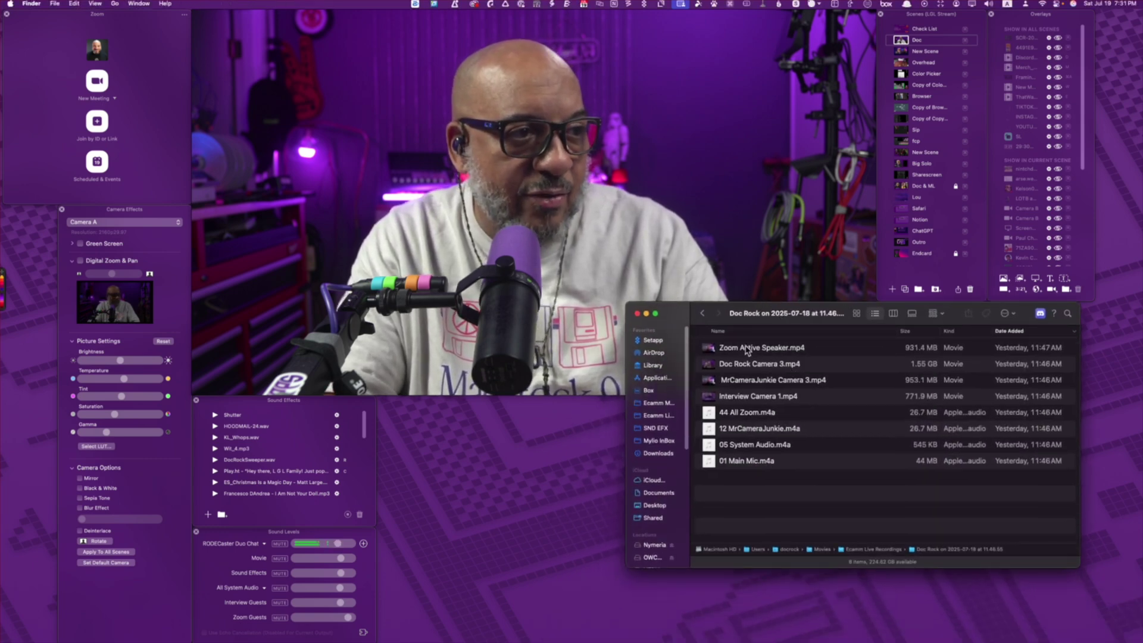
click(747, 349)
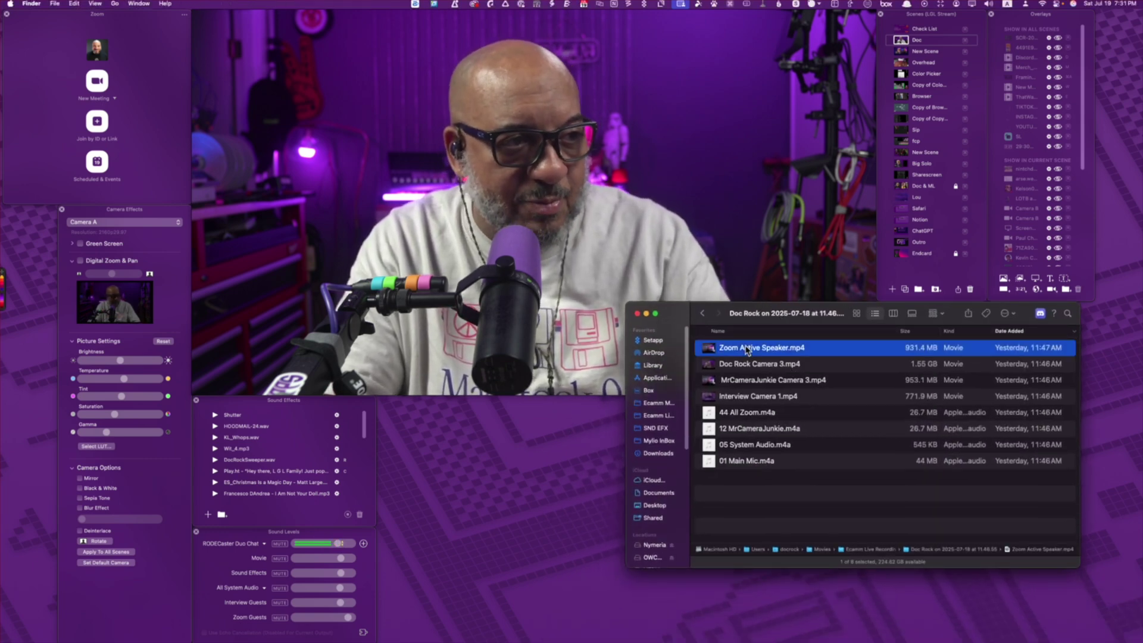
click(745, 369)
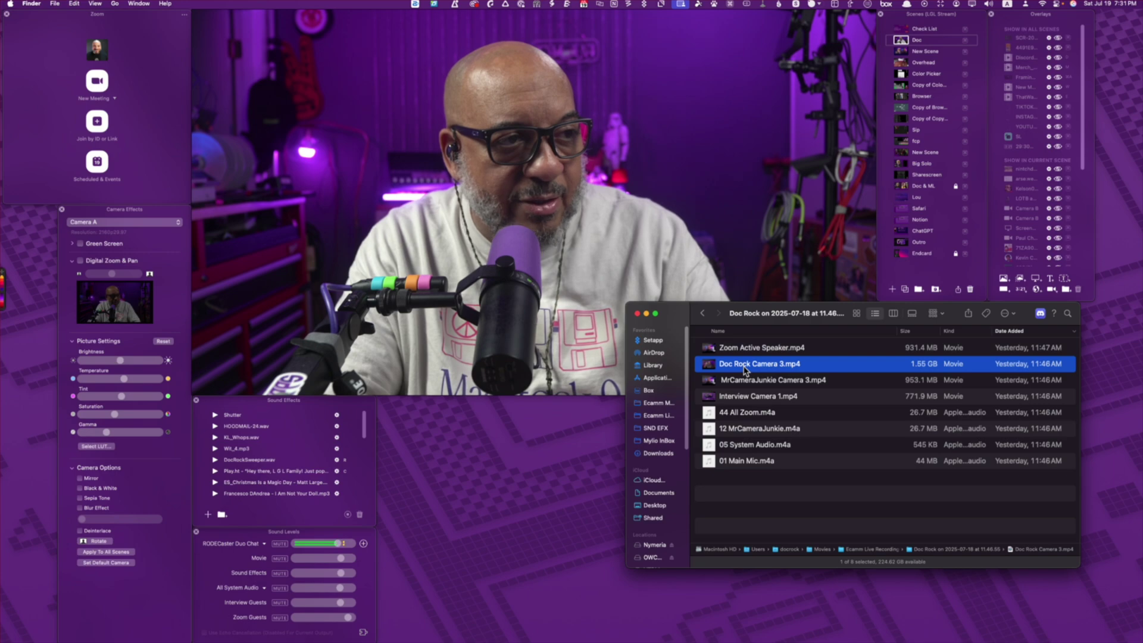
key(space)
key(space)
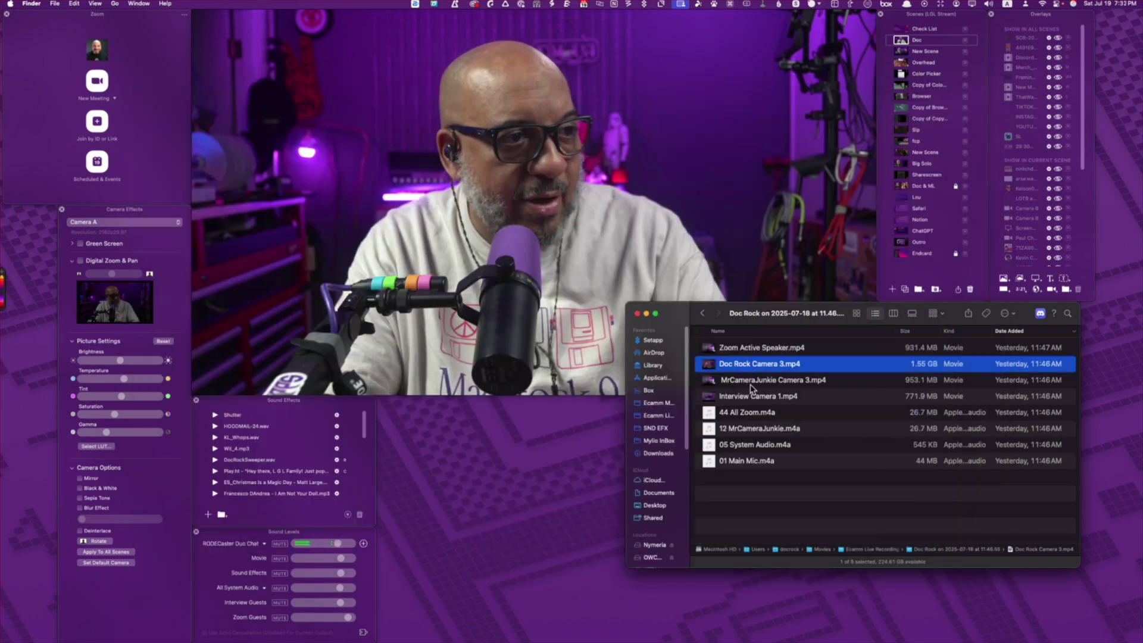
Preview the guest's Camera 3 and Interview Camera 1.mp4 recordings, skipping ahead in the interview clip.
click(755, 381)
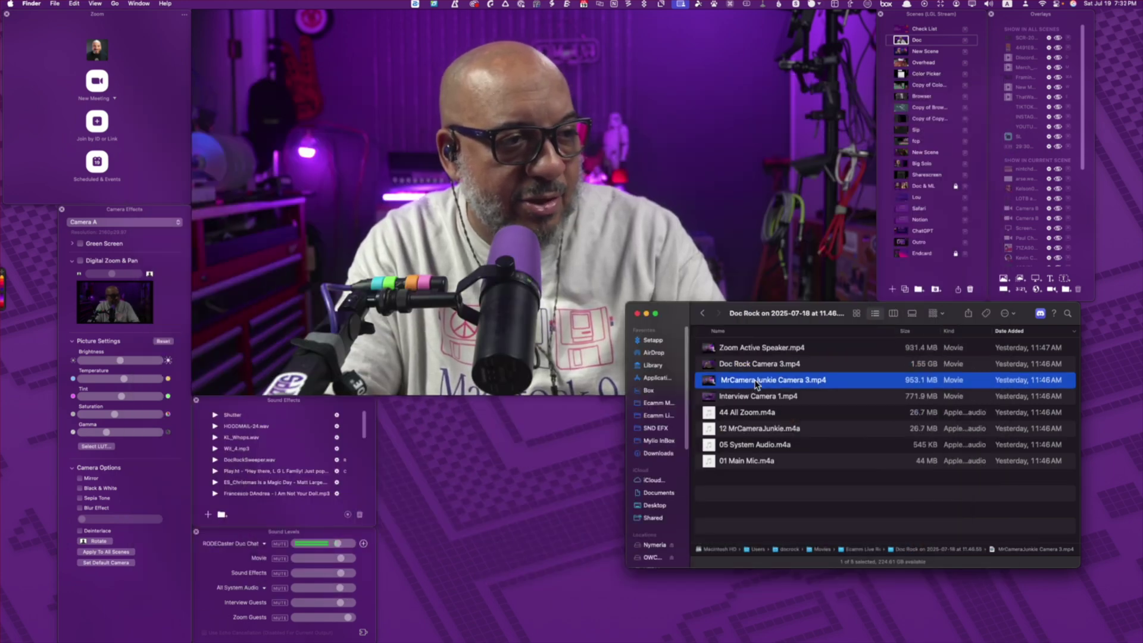
key(space)
key(space)
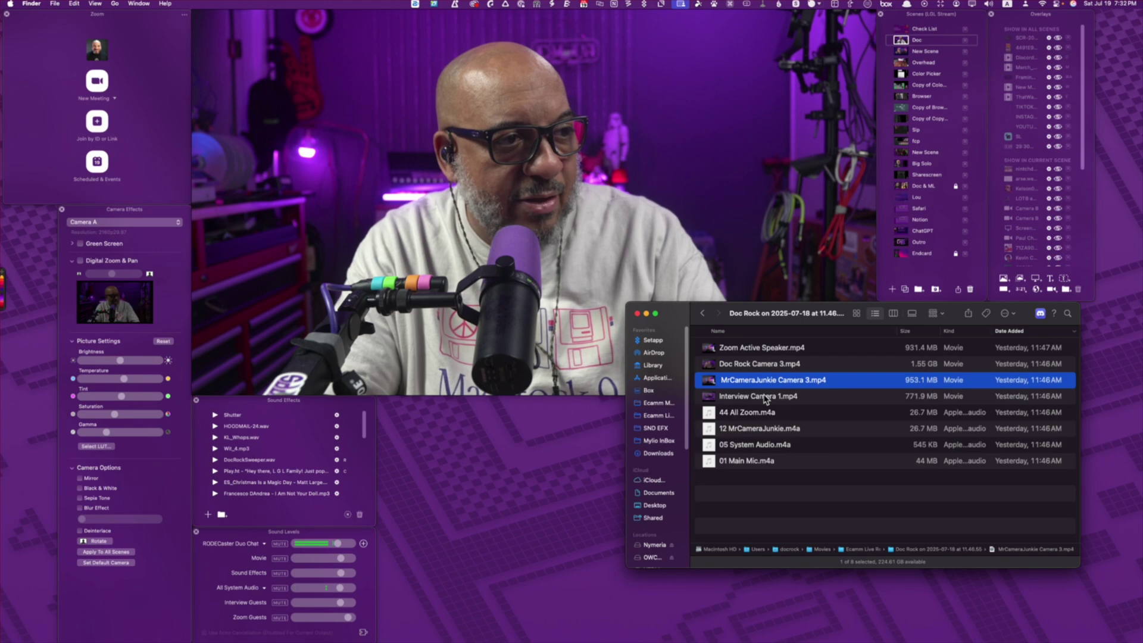
click(765, 397)
key(space)
key(space)
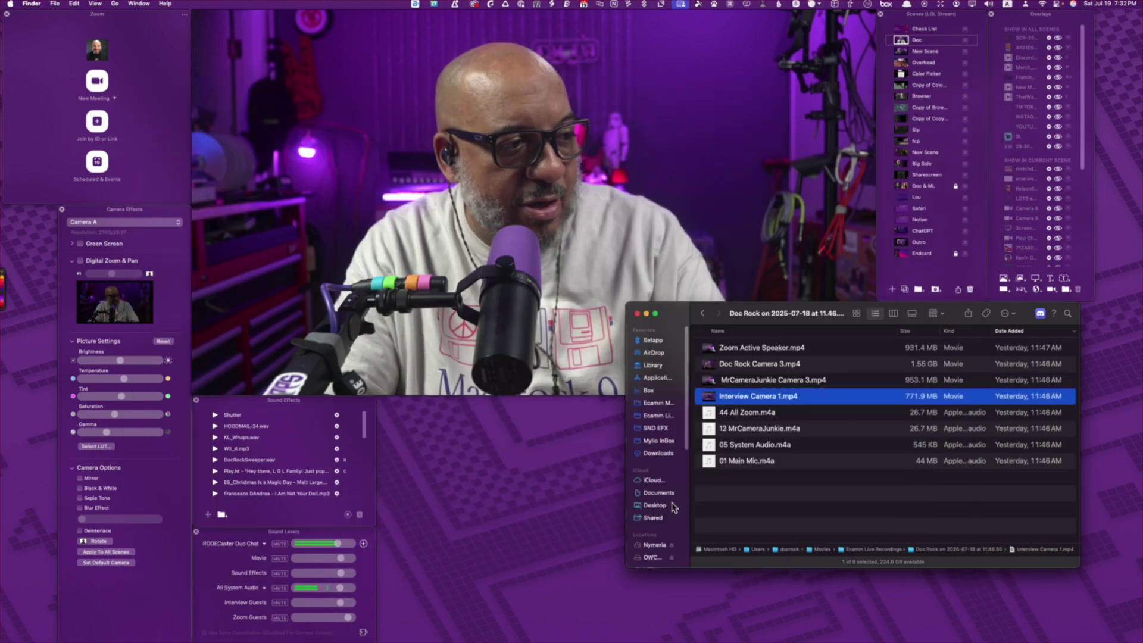
key(space)
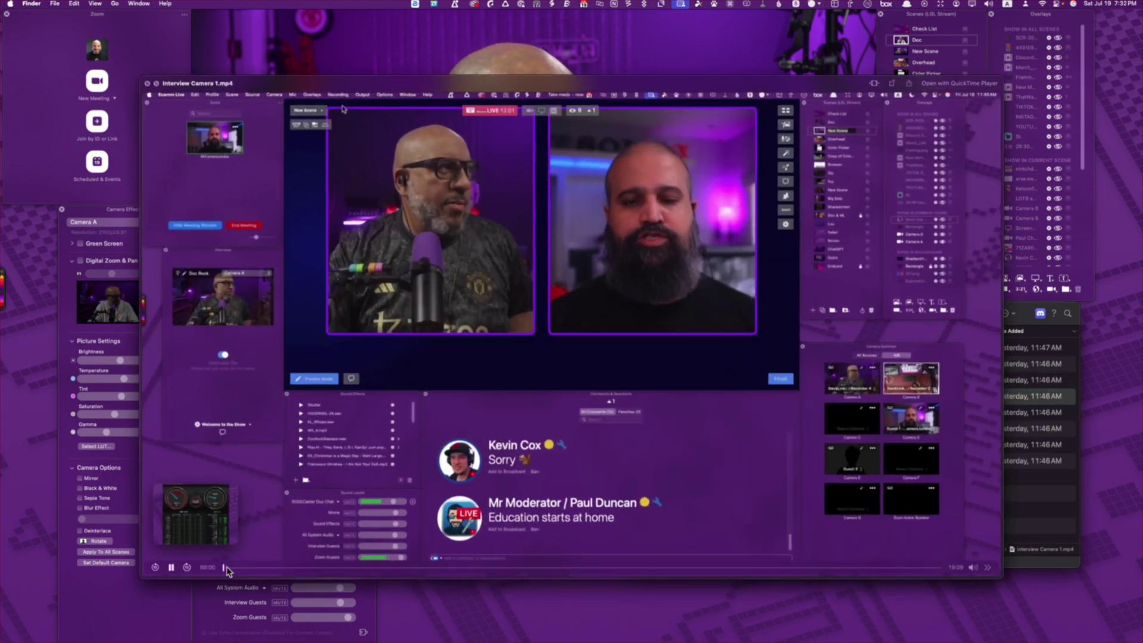
click(171, 567)
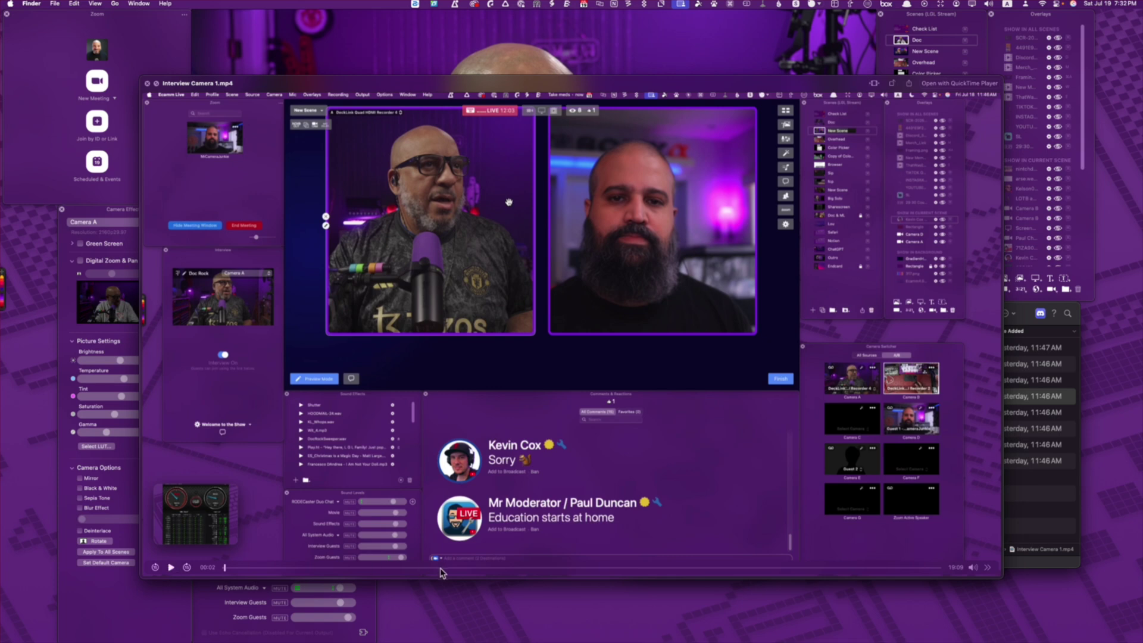
click(448, 569)
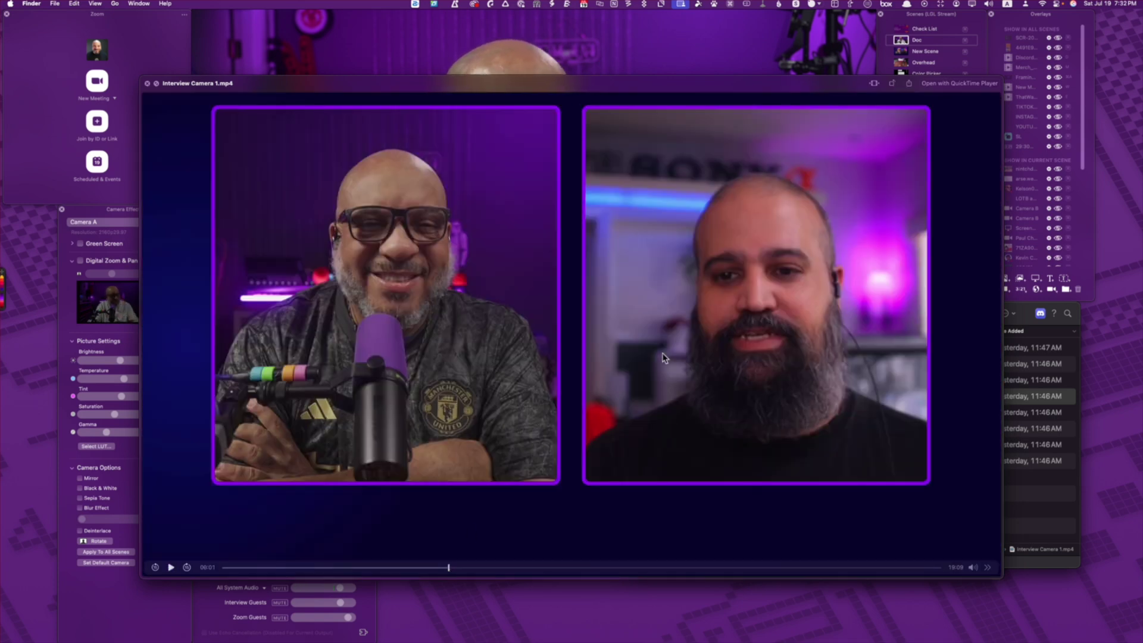
key(space)
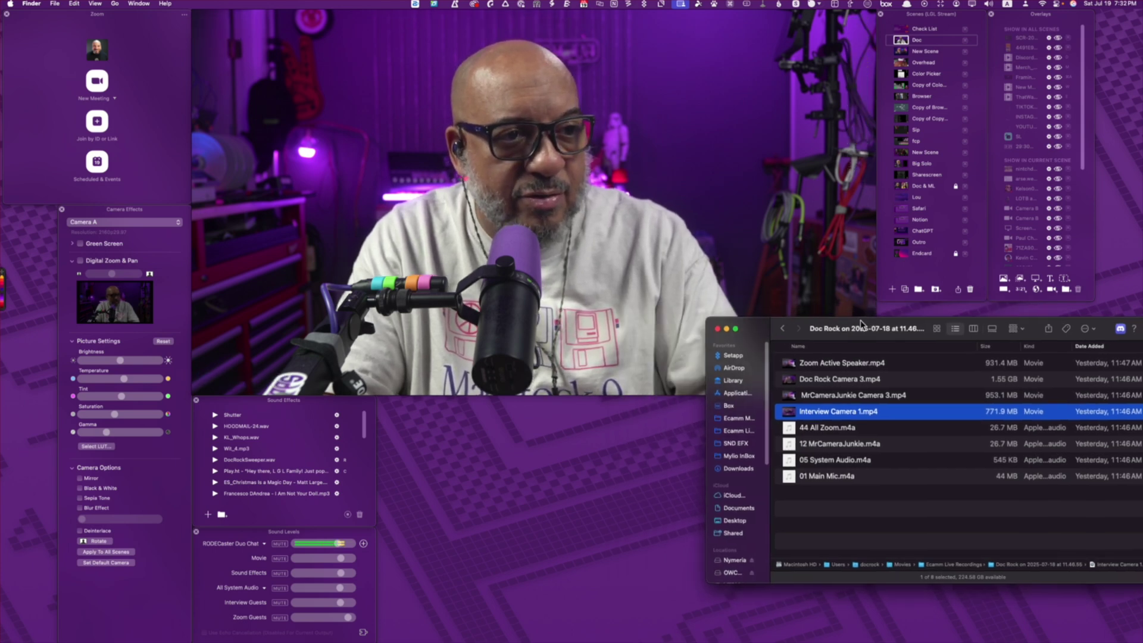
Close the Finder window and open the 'I Got Questions Mr. Camerajunkie' project in Resolve.
key(super+w)
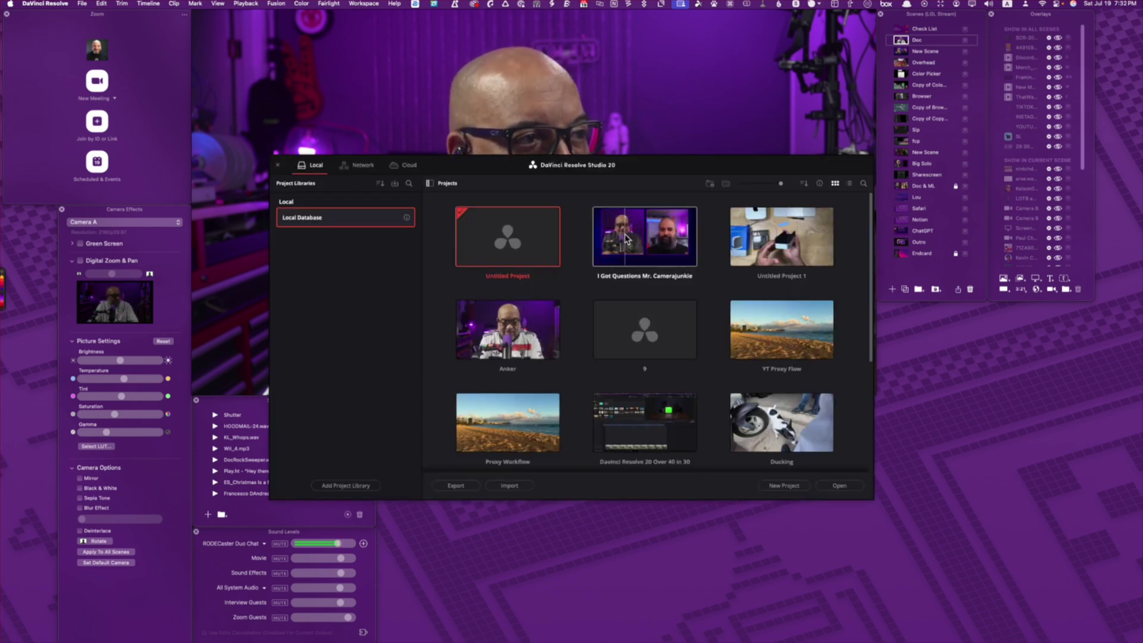
double_click(644, 227)
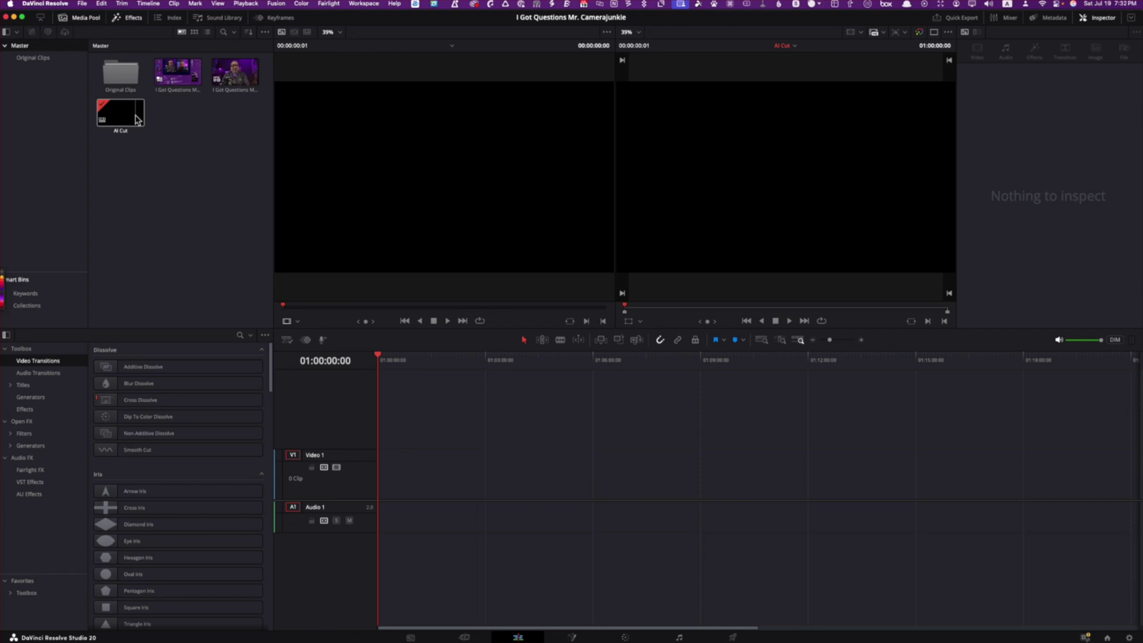
Create the 'AI Podcast Cut Demo' timeline from the bin using custom rather than project settings.
right_click(183, 148)
mouse_move(215, 159)
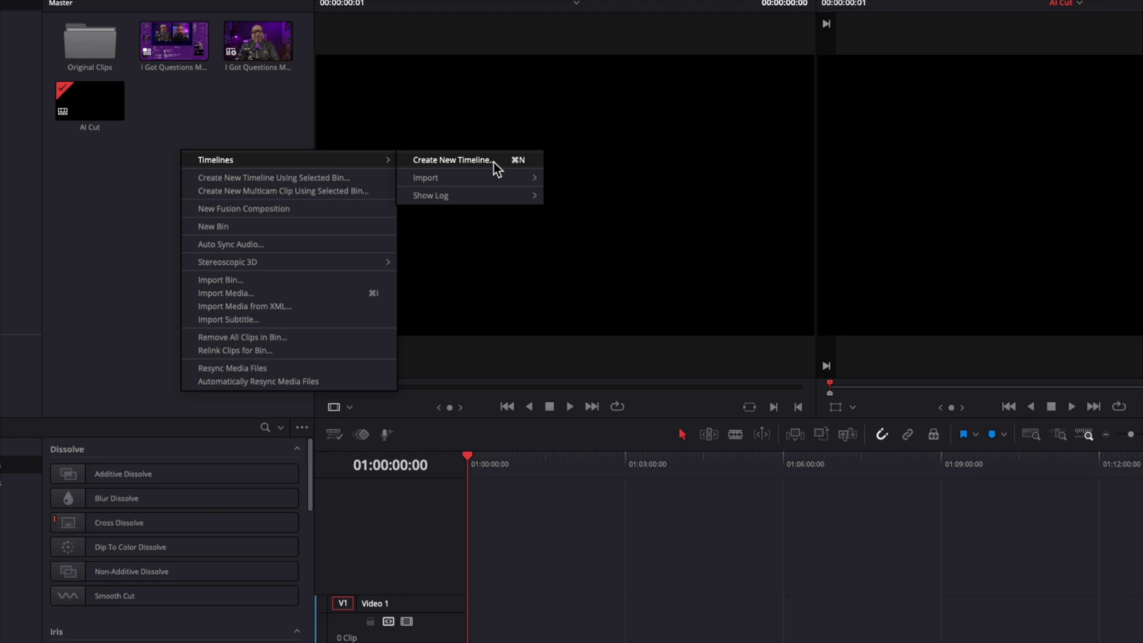
click(494, 161)
text(A)
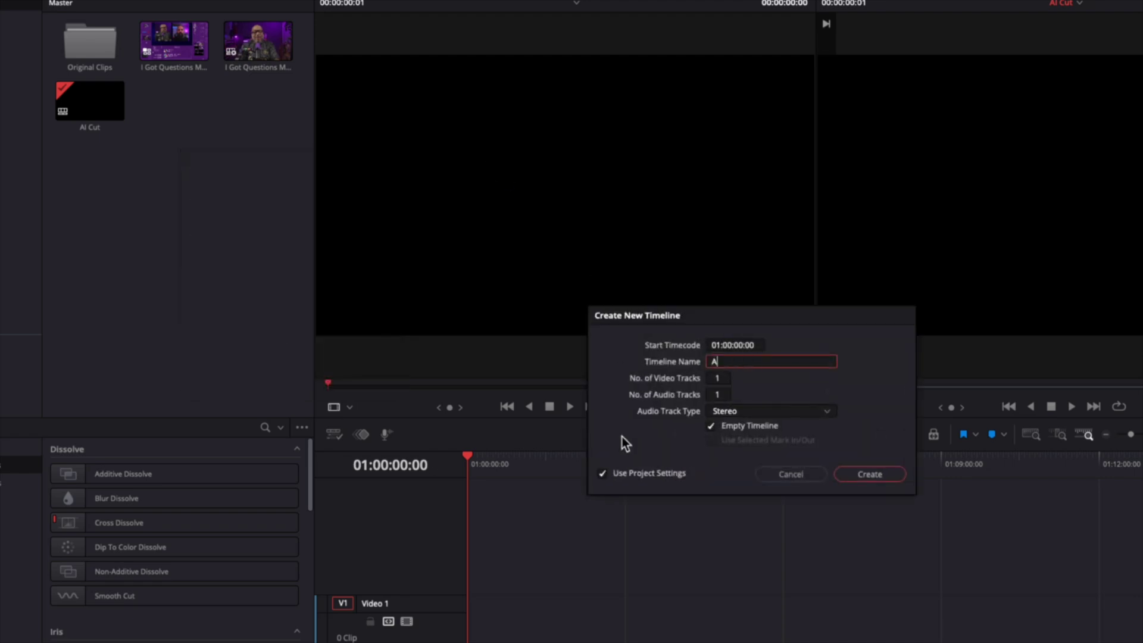
text(I Podca)
text(st C)
text(ut Demo)
click(661, 474)
click(697, 347)
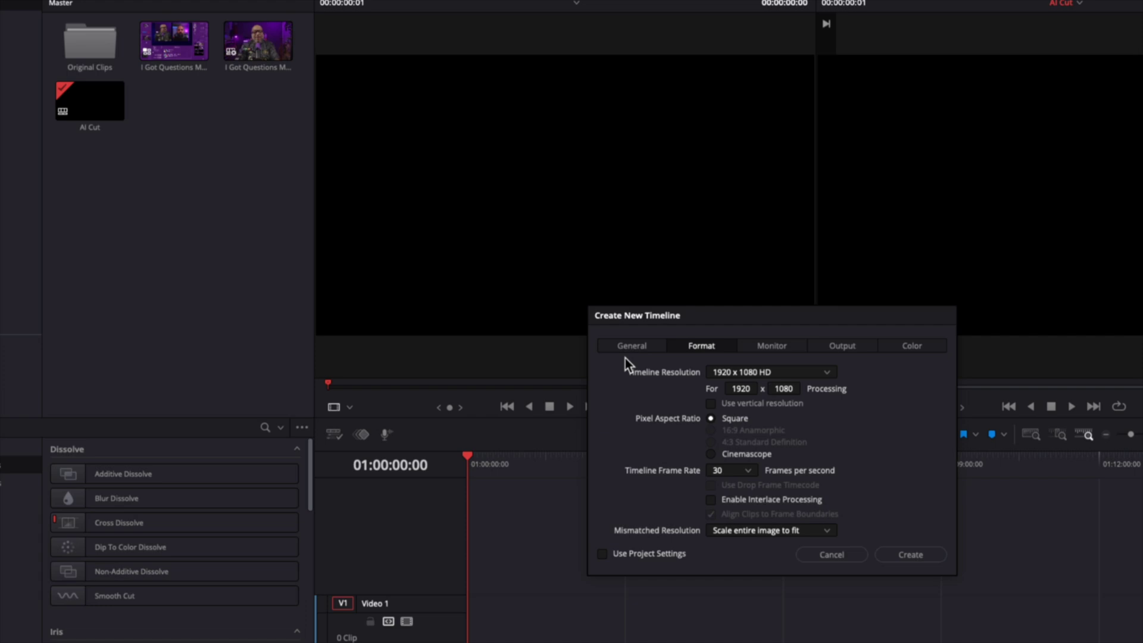
click(903, 555)
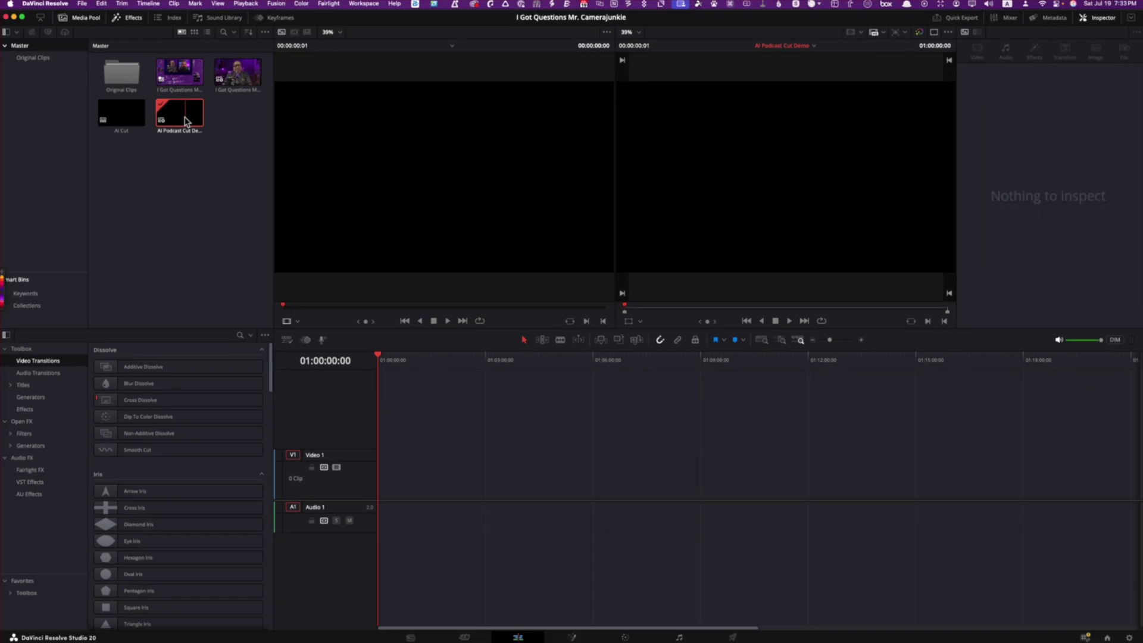
Place the multicam interview clip on the empty timeline, enlarging the audio track and zooming in.
double_click(173, 73)
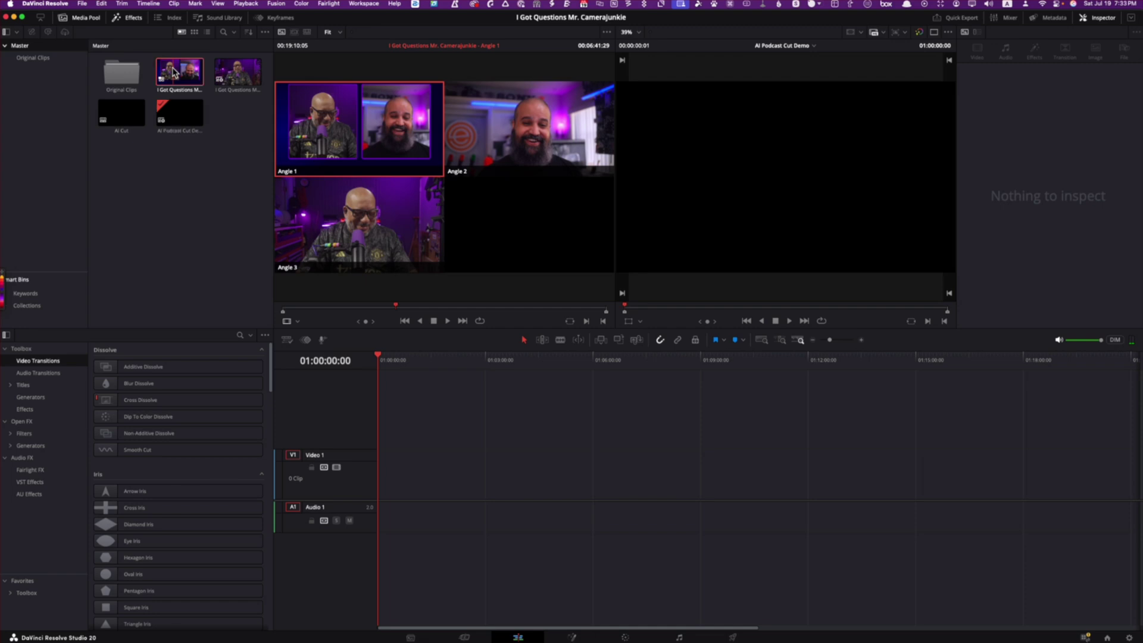
drag(174, 72, 366, 535)
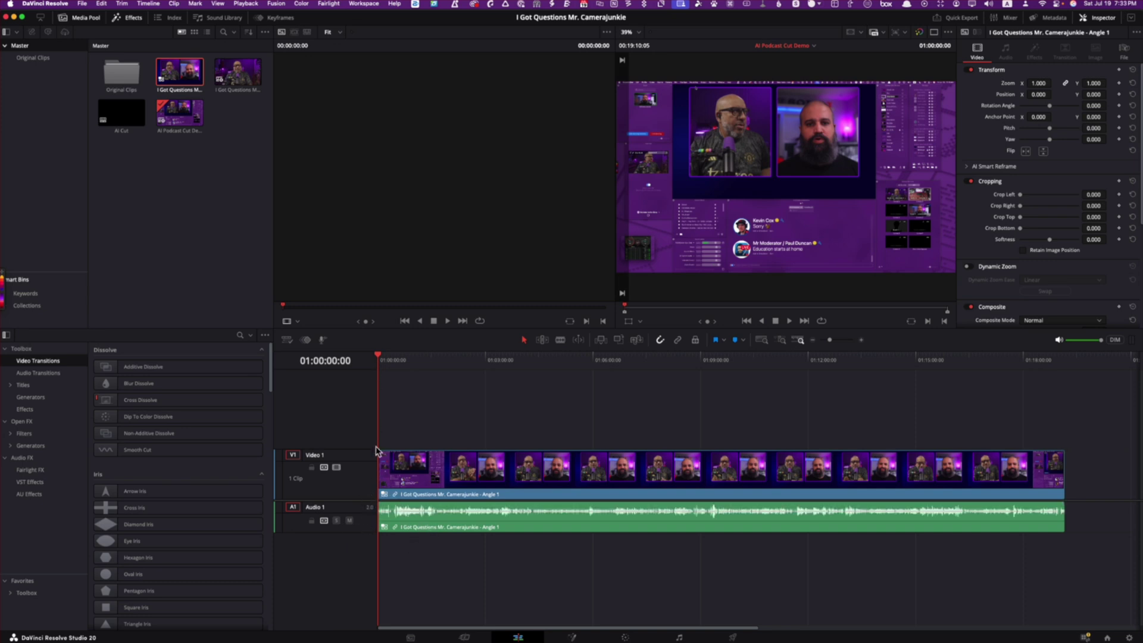
drag(365, 530, 359, 587)
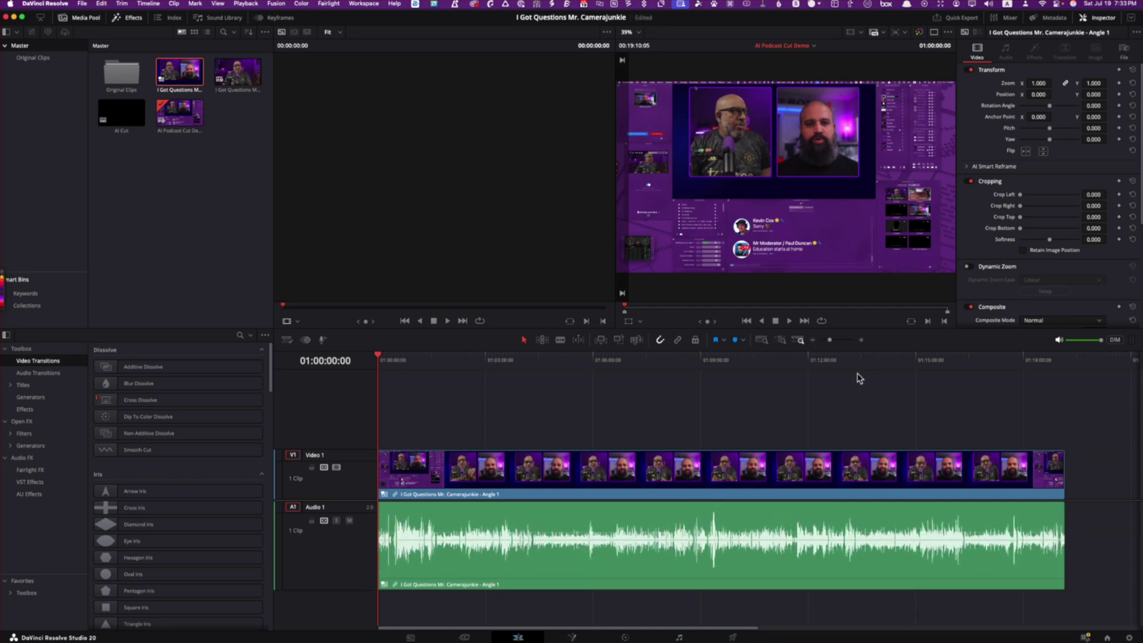
drag(830, 341, 839, 345)
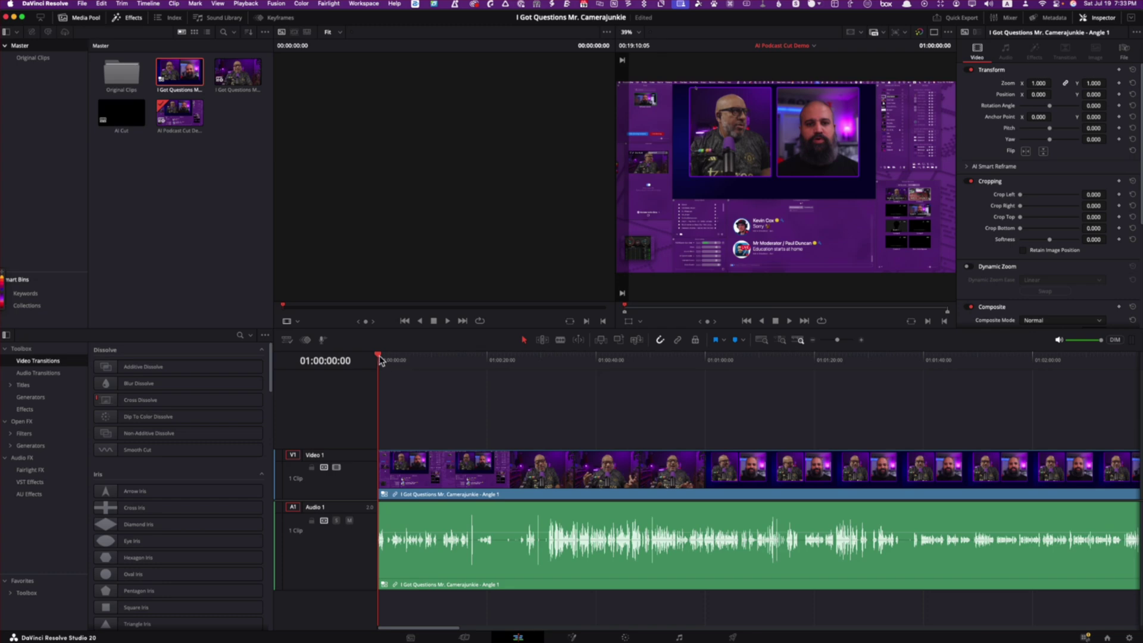
Split both tracks at 01:00:30:13 and ripple-delete the opening section.
drag(381, 360, 544, 390)
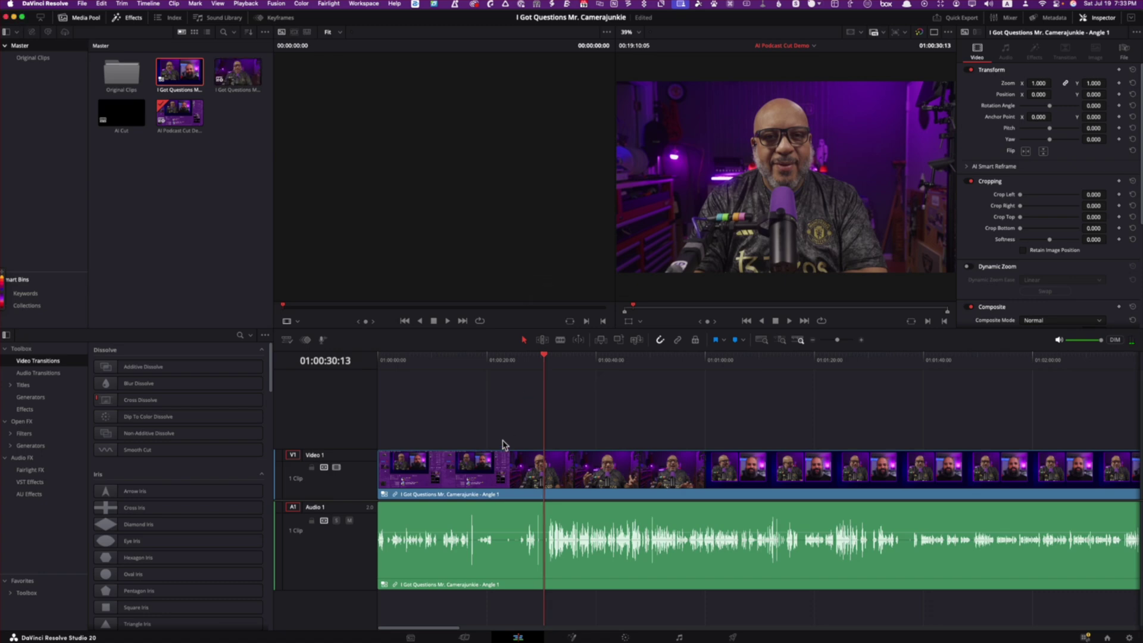
drag(499, 428, 491, 621)
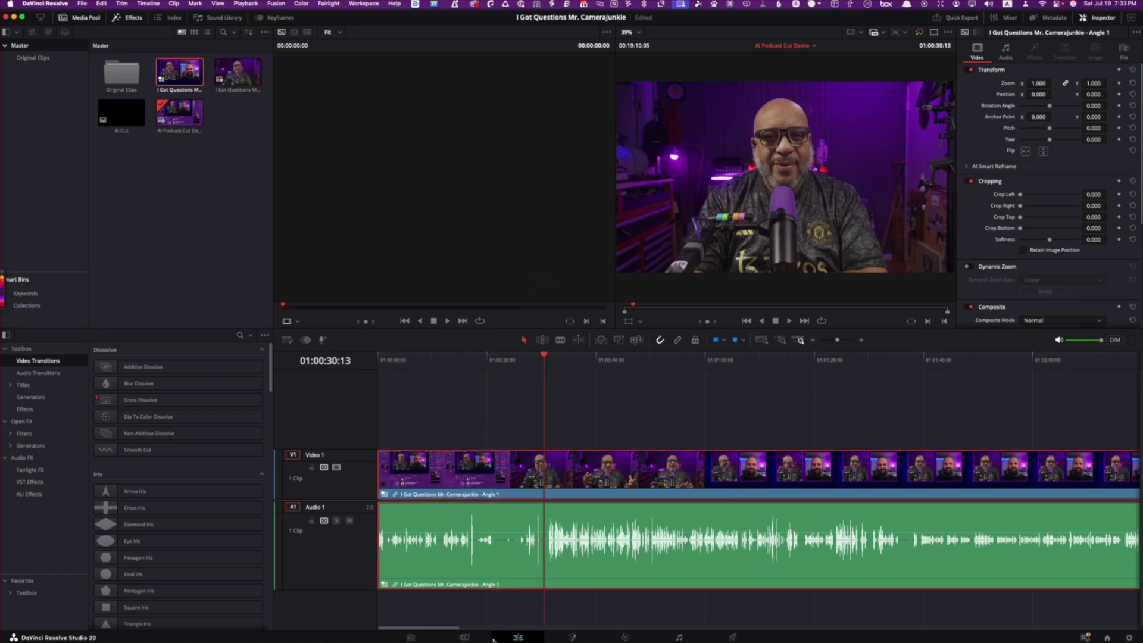
key(super+b)
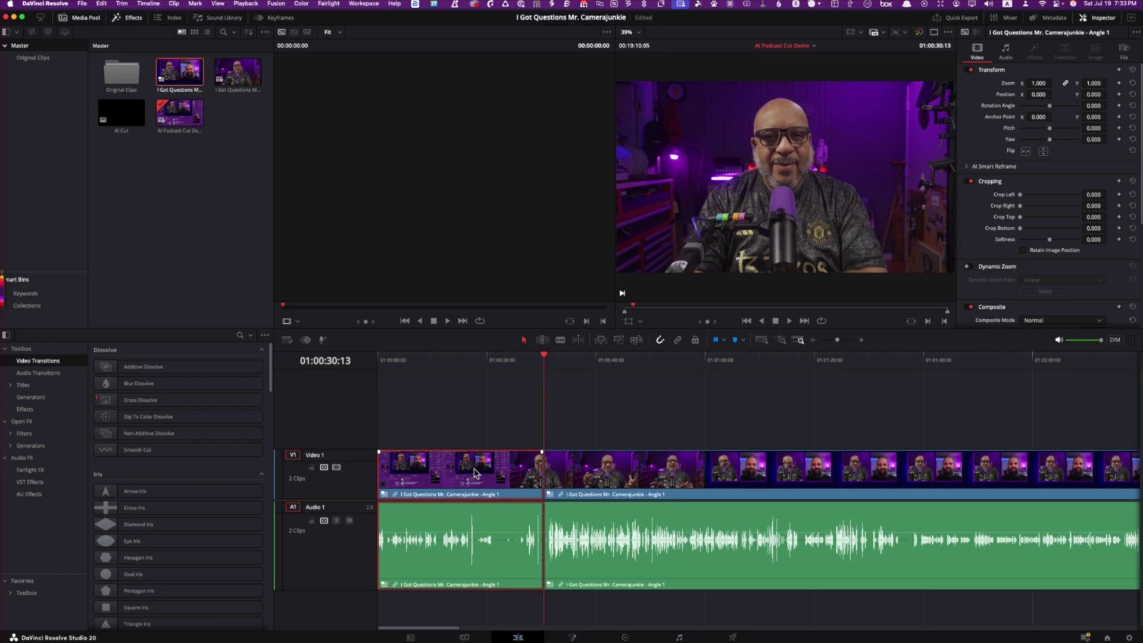
key(Delete)
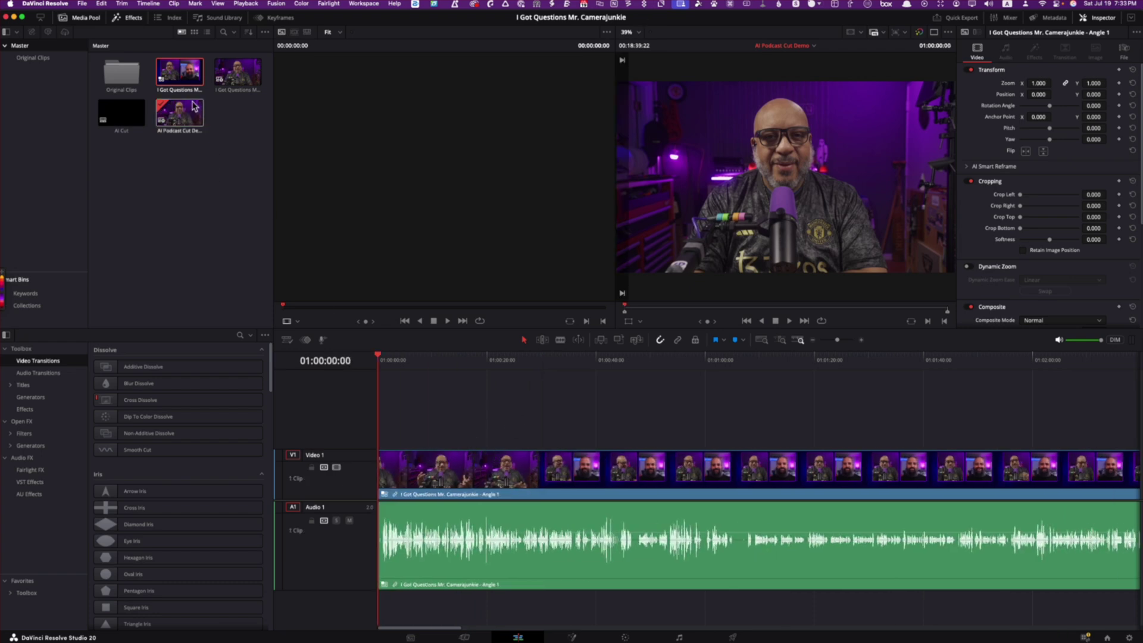
Set the source viewer to Multicam showing three angles, with Video Only switching.
double_click(180, 70)
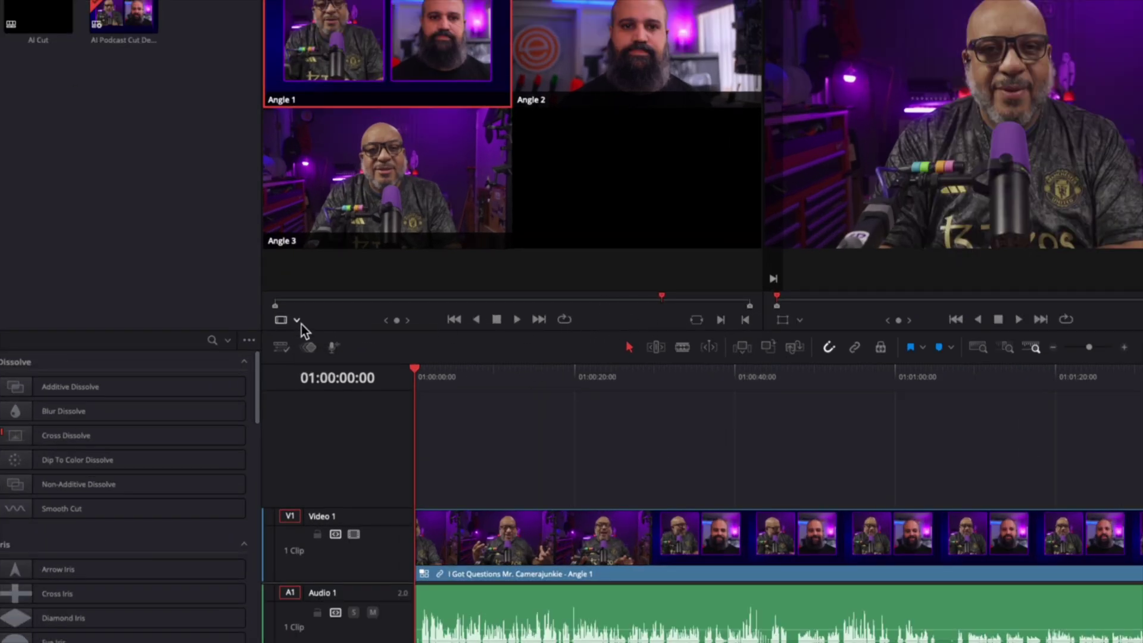
click(297, 320)
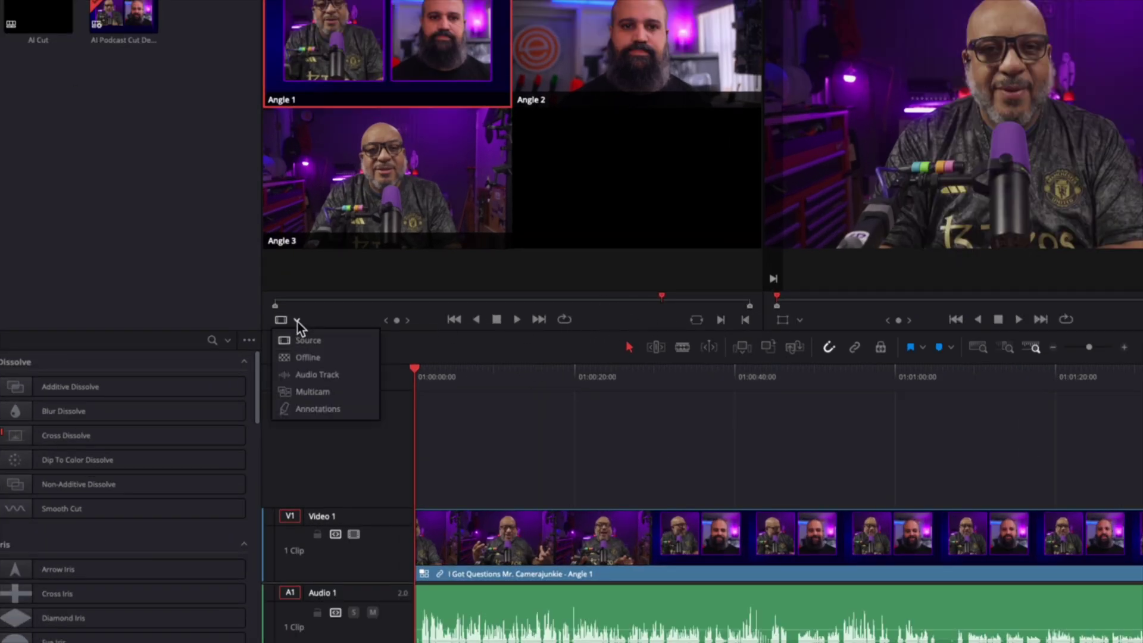
click(302, 390)
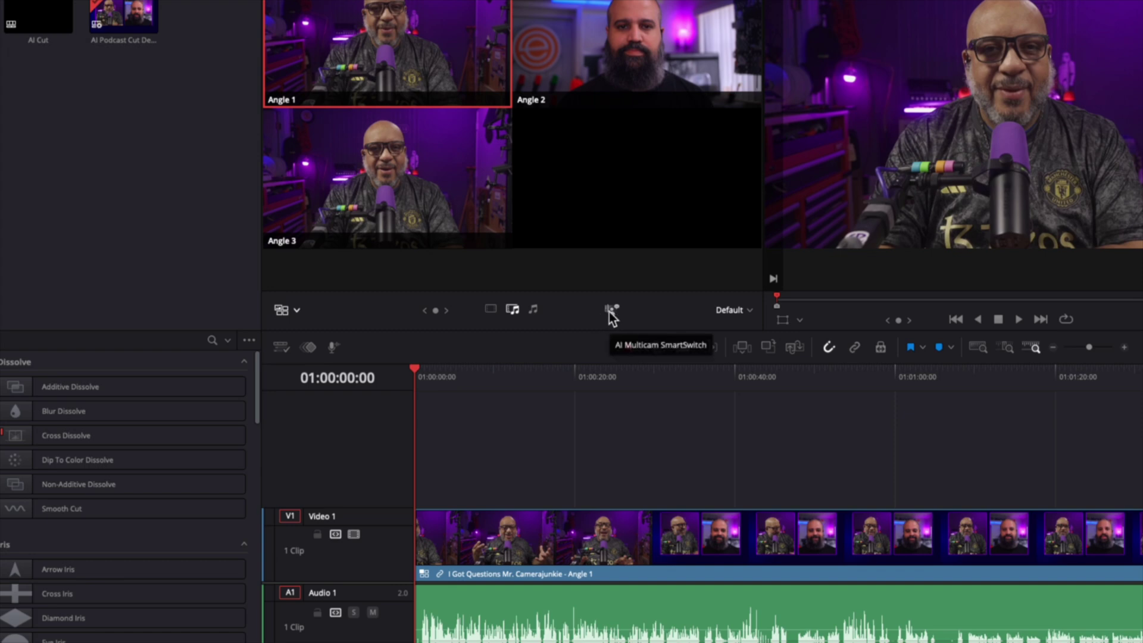
click(494, 312)
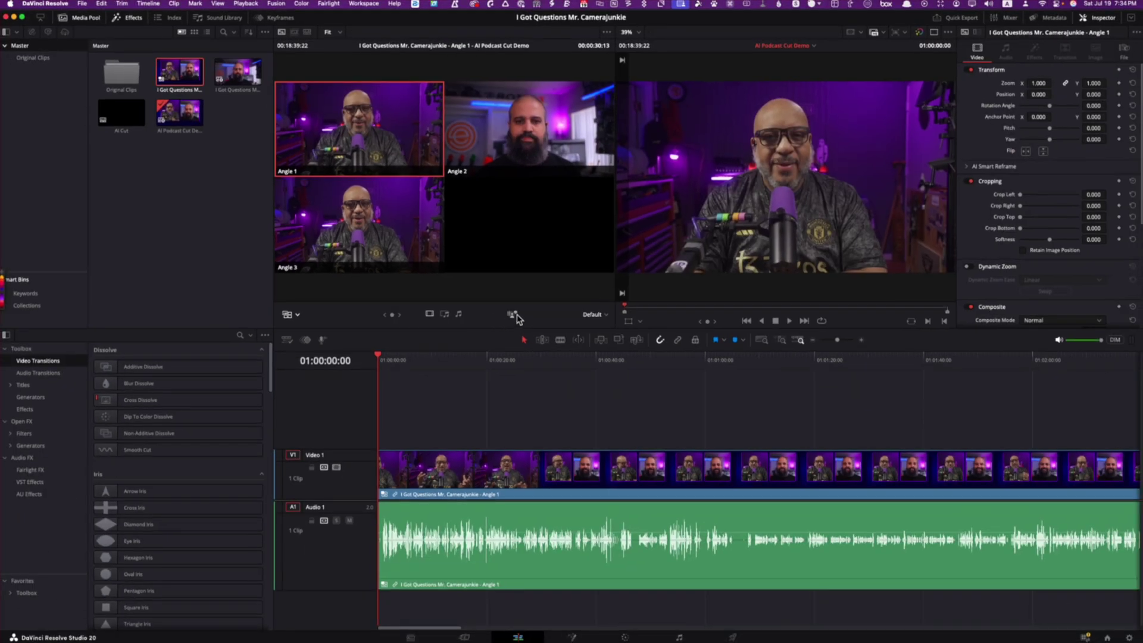
Open the AI Multicam SmartSwitch settings and leave analysis quality on Faster.
click(515, 315)
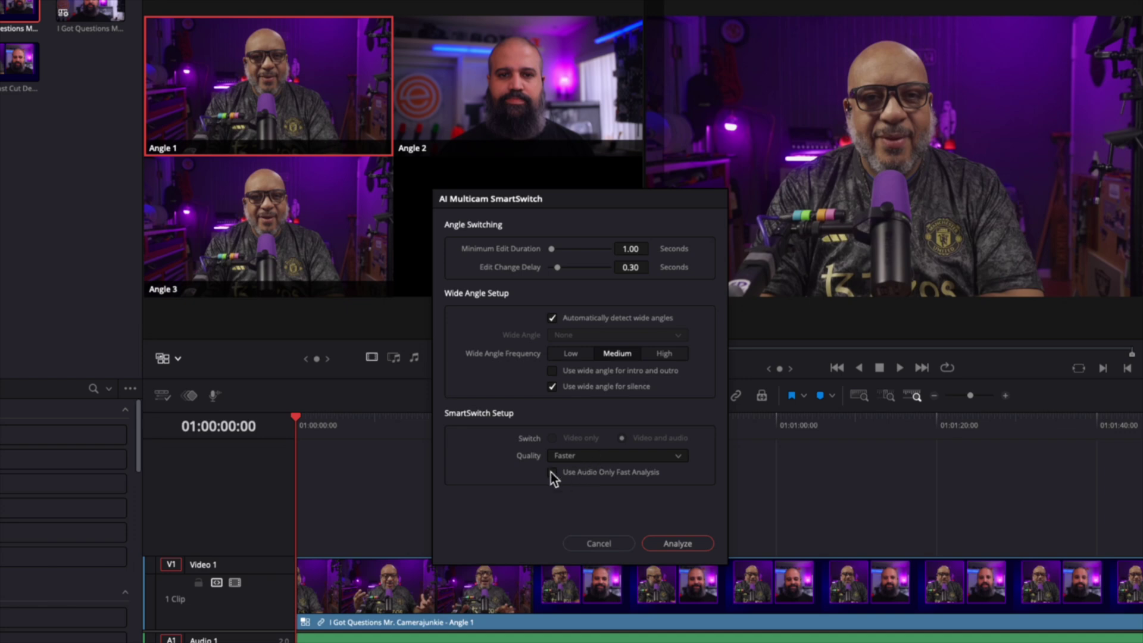
click(598, 457)
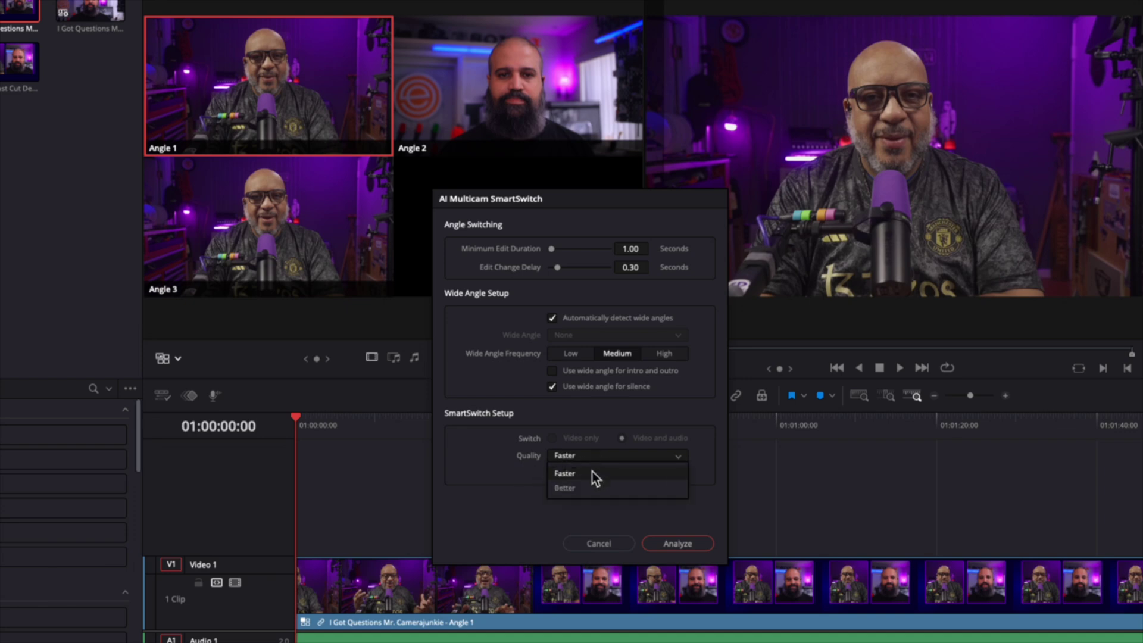
click(588, 475)
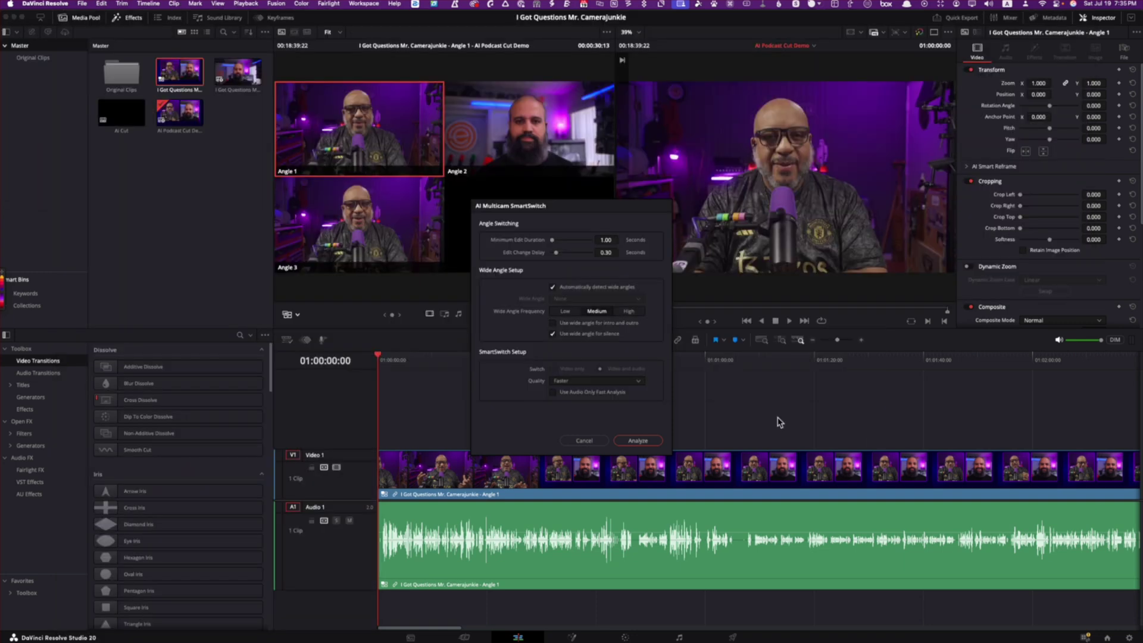
Start the SmartSwitch analysis and quit the mind-map app from the Dock.
click(648, 442)
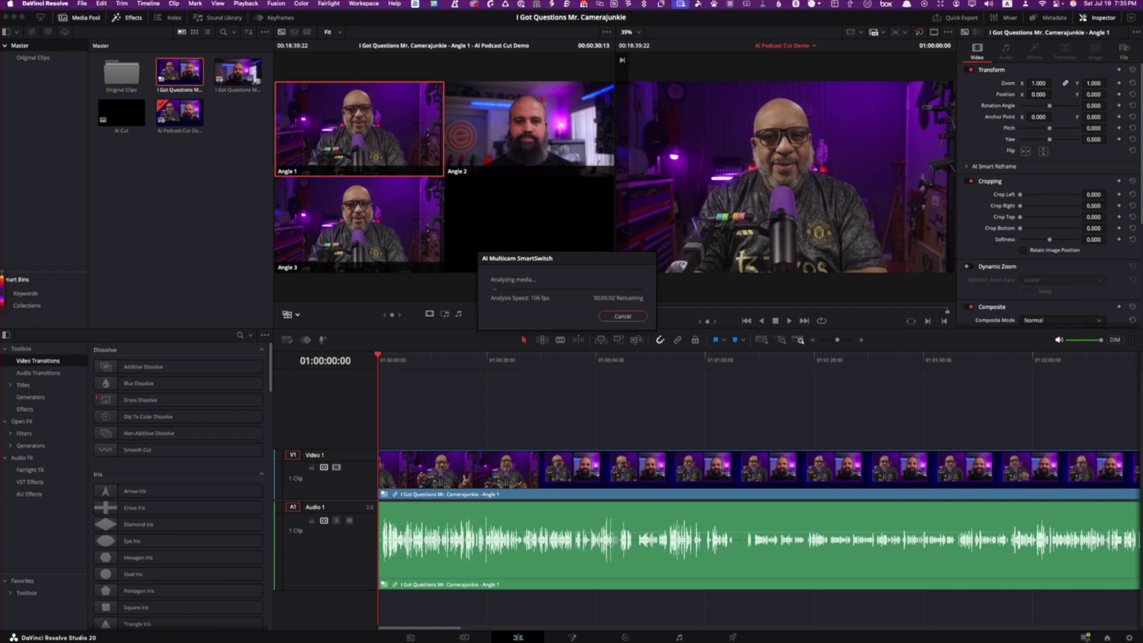
mouse_move(797, 624)
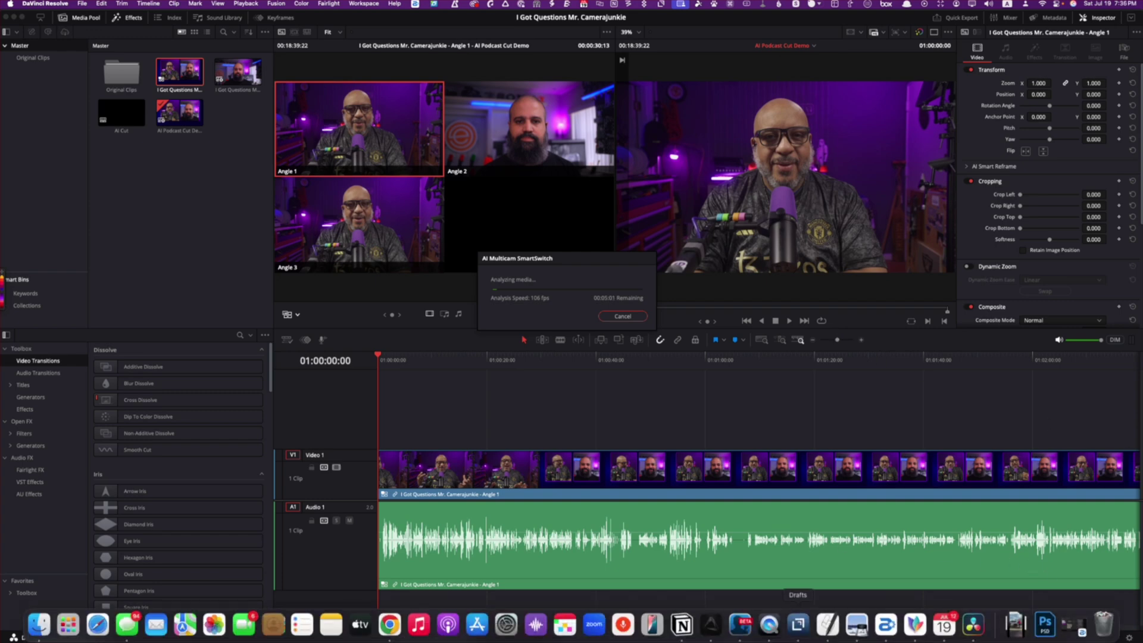
right_click(945, 626)
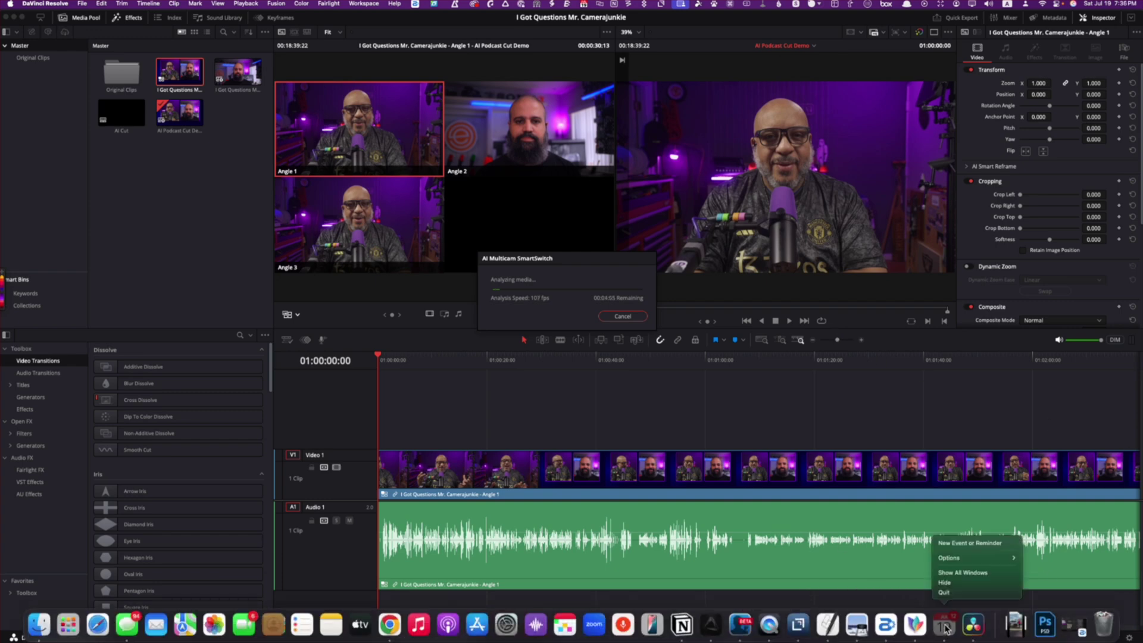
right_click(917, 626)
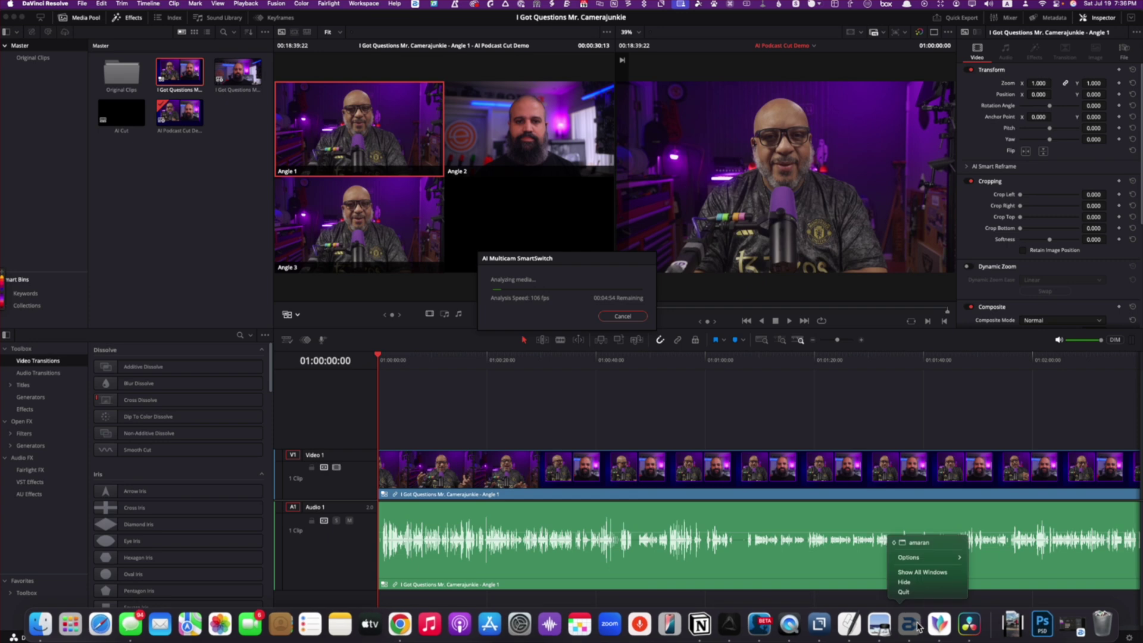
right_click(951, 626)
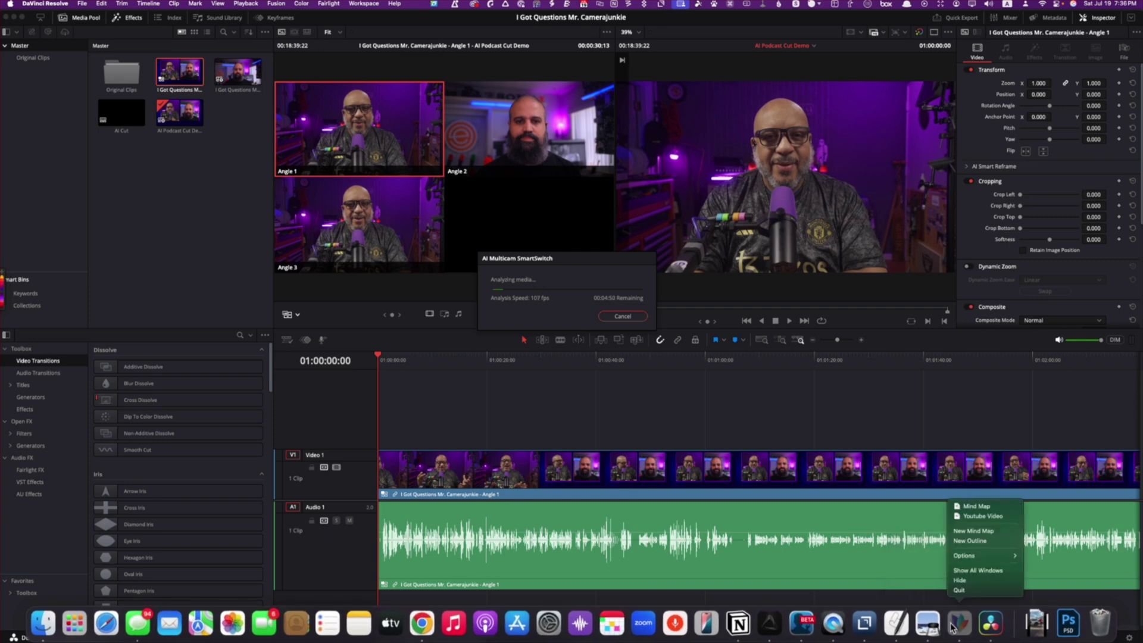
click(959, 590)
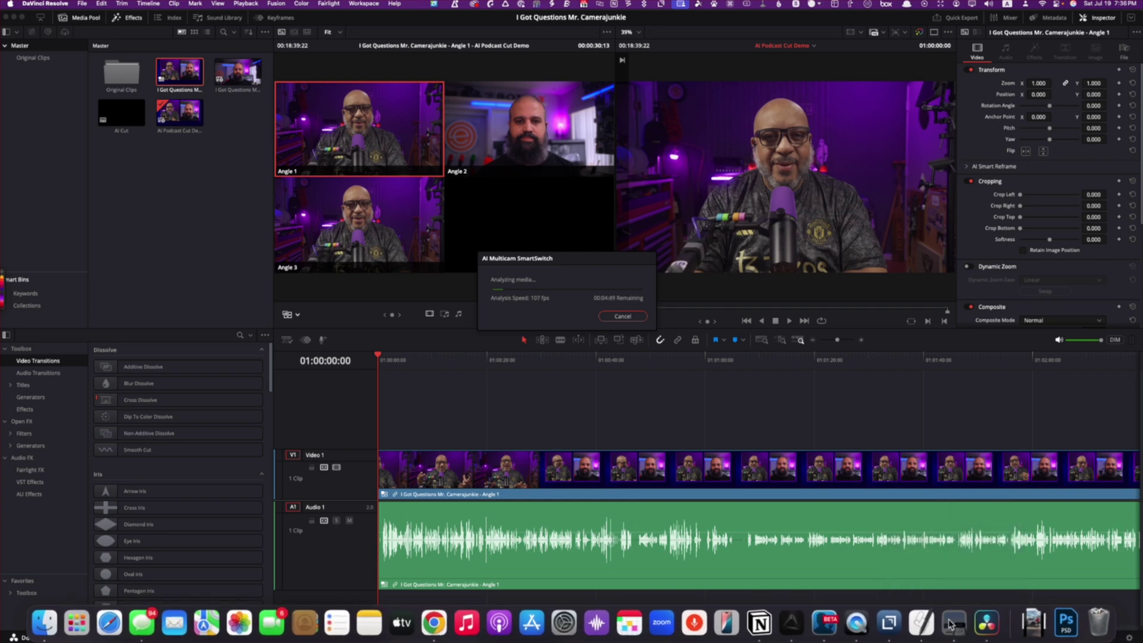
Quit another background app and Script Editor from the Dock.
right_click(950, 623)
click(959, 593)
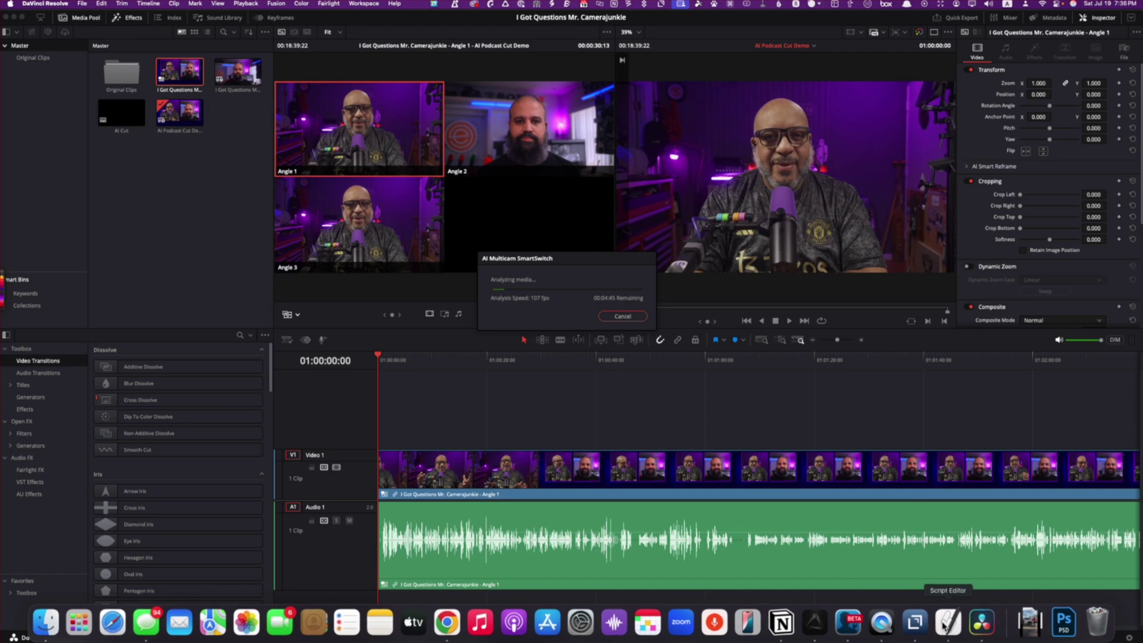
right_click(946, 625)
click(957, 594)
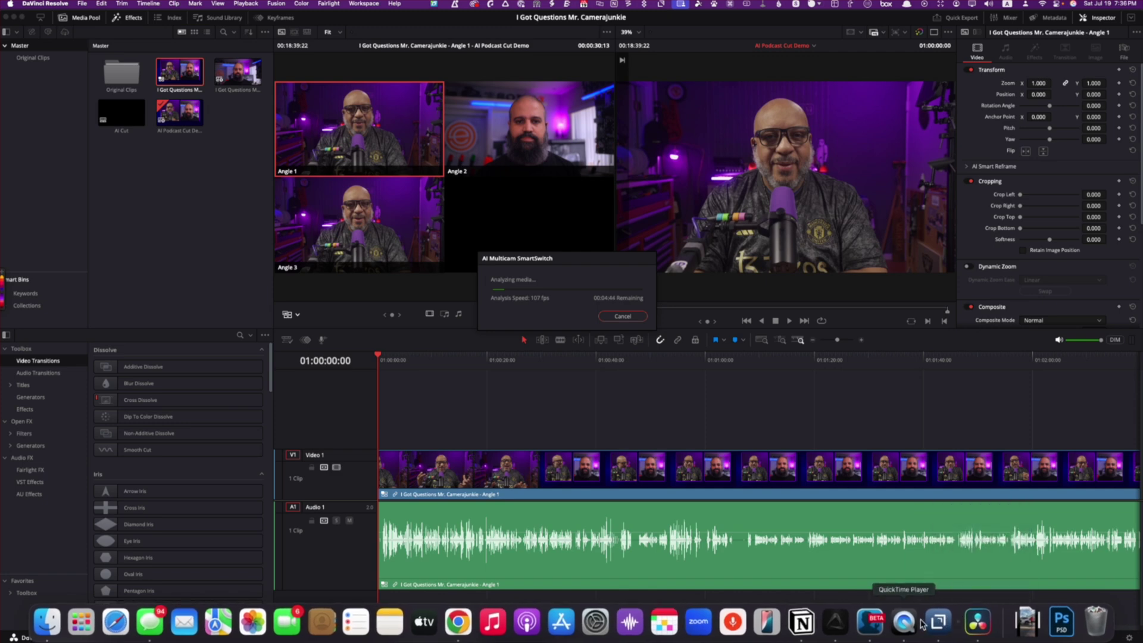
Quit QuickTime Player, Messages and other background apps, leaving Chrome open.
right_click(921, 624)
click(958, 591)
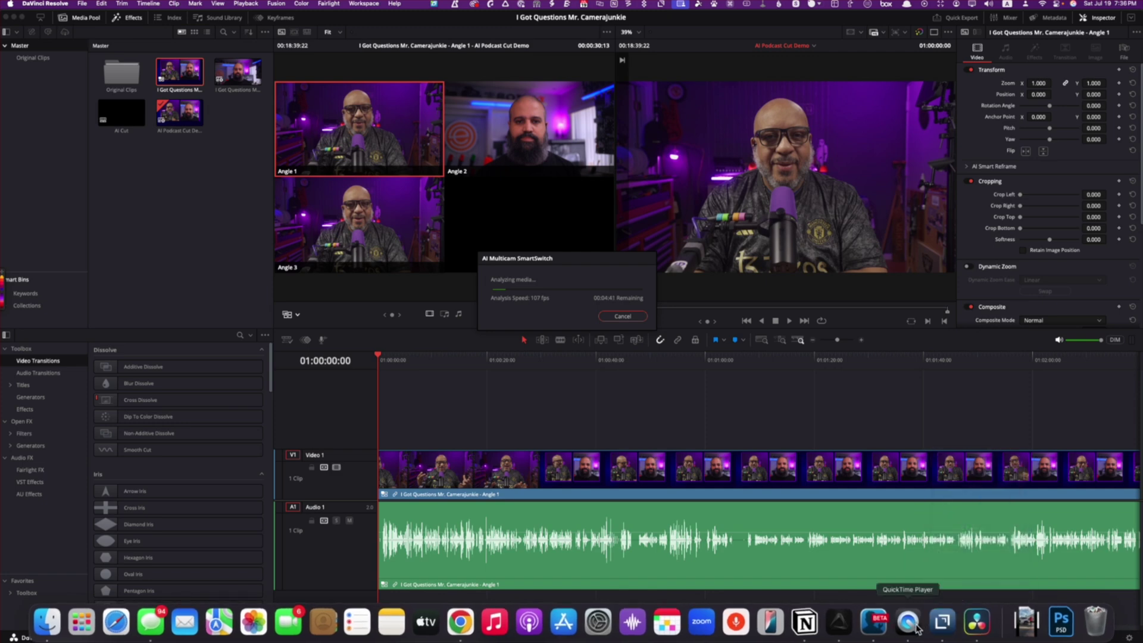
right_click(937, 625)
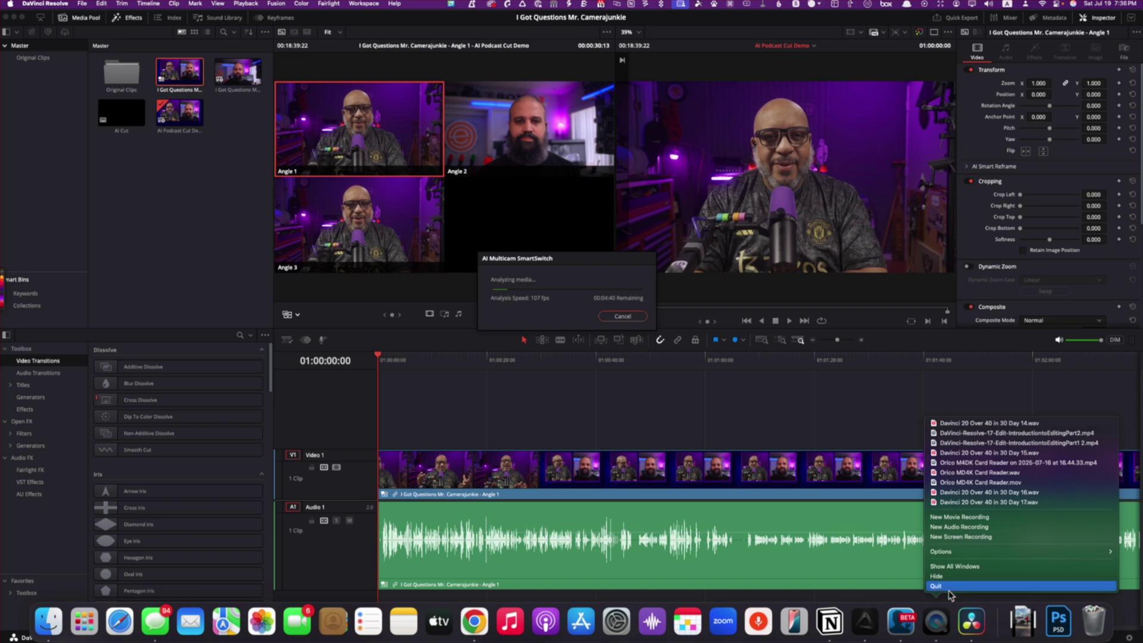
click(948, 587)
right_click(890, 622)
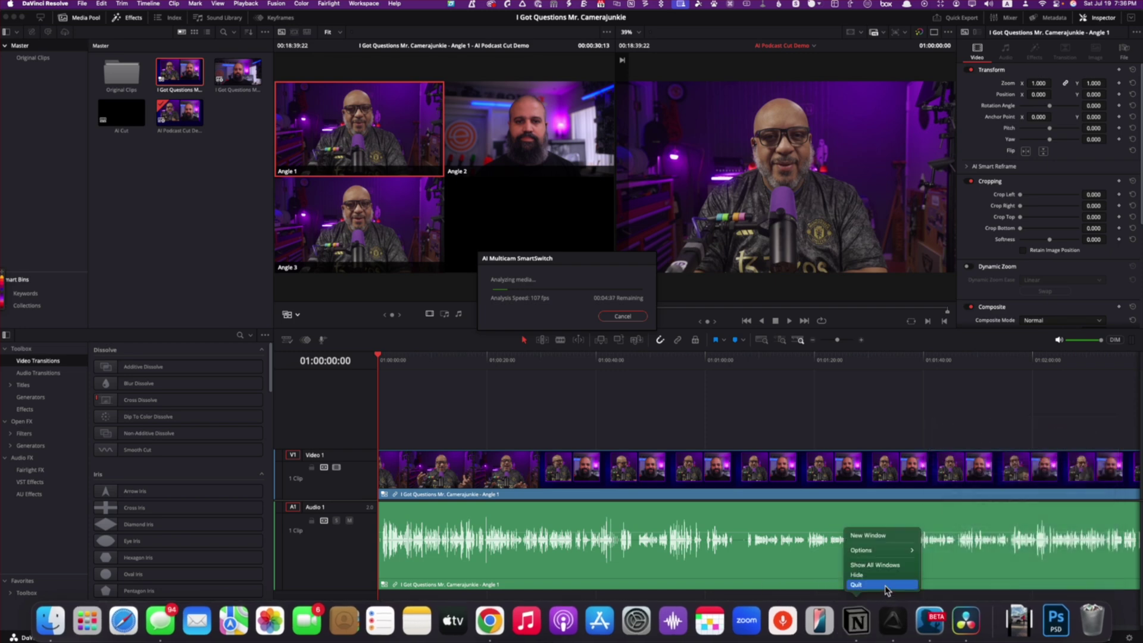
click(885, 586)
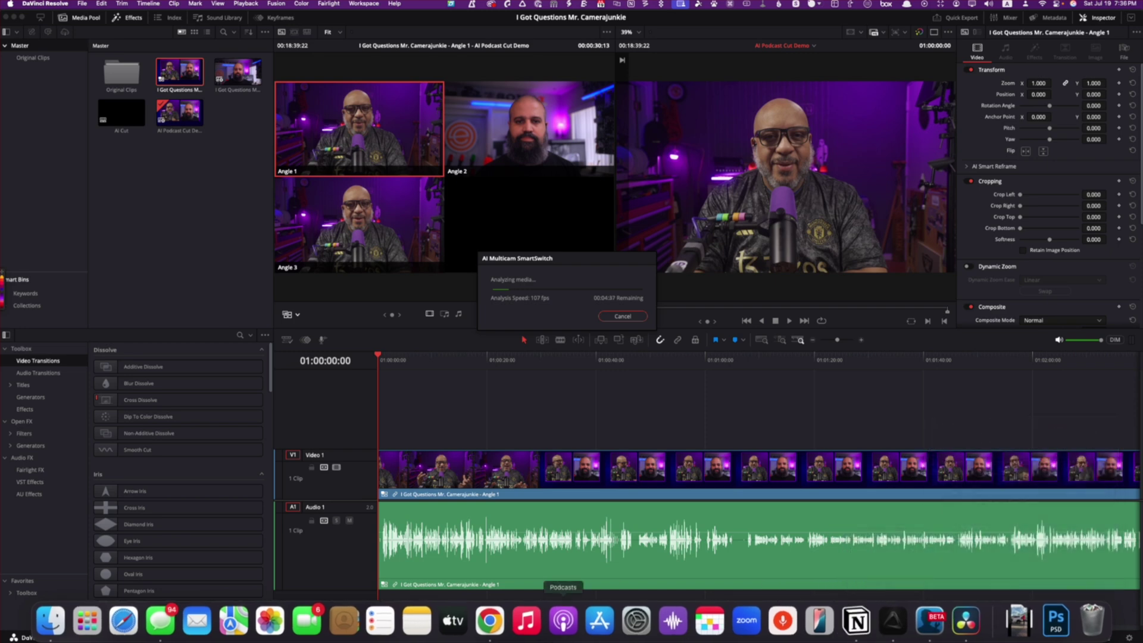
right_click(503, 622)
click(507, 581)
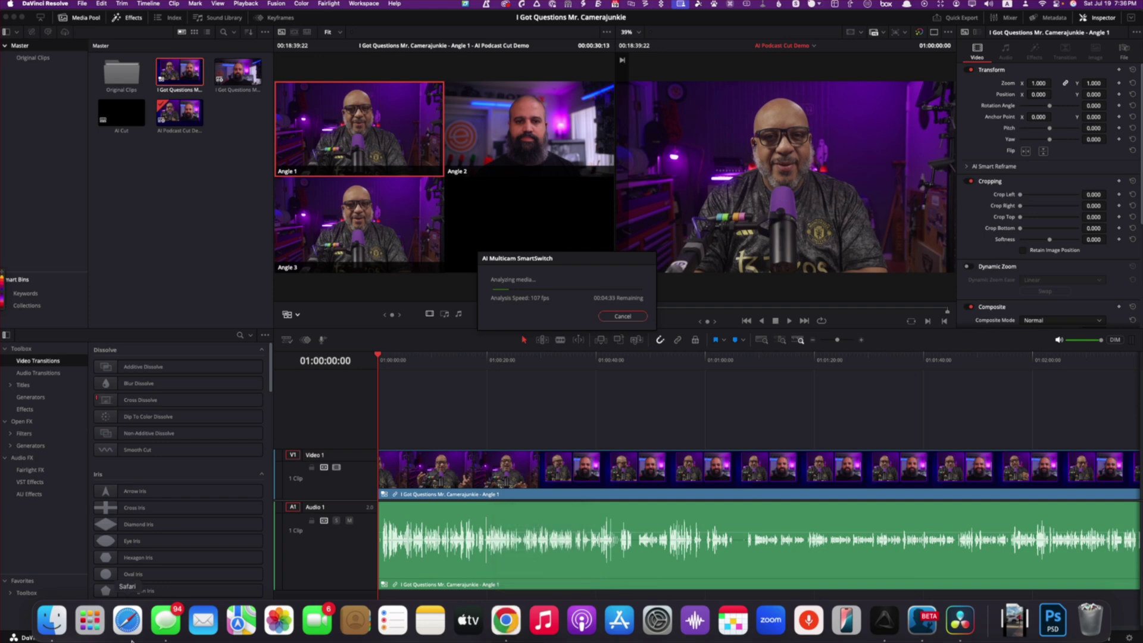
right_click(166, 622)
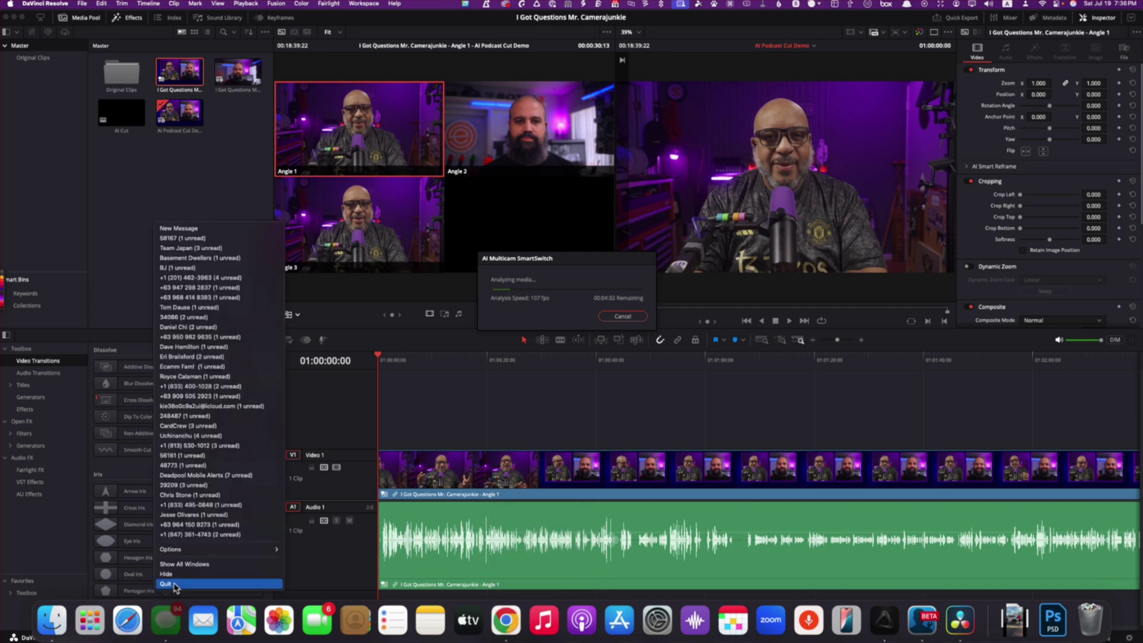
click(175, 584)
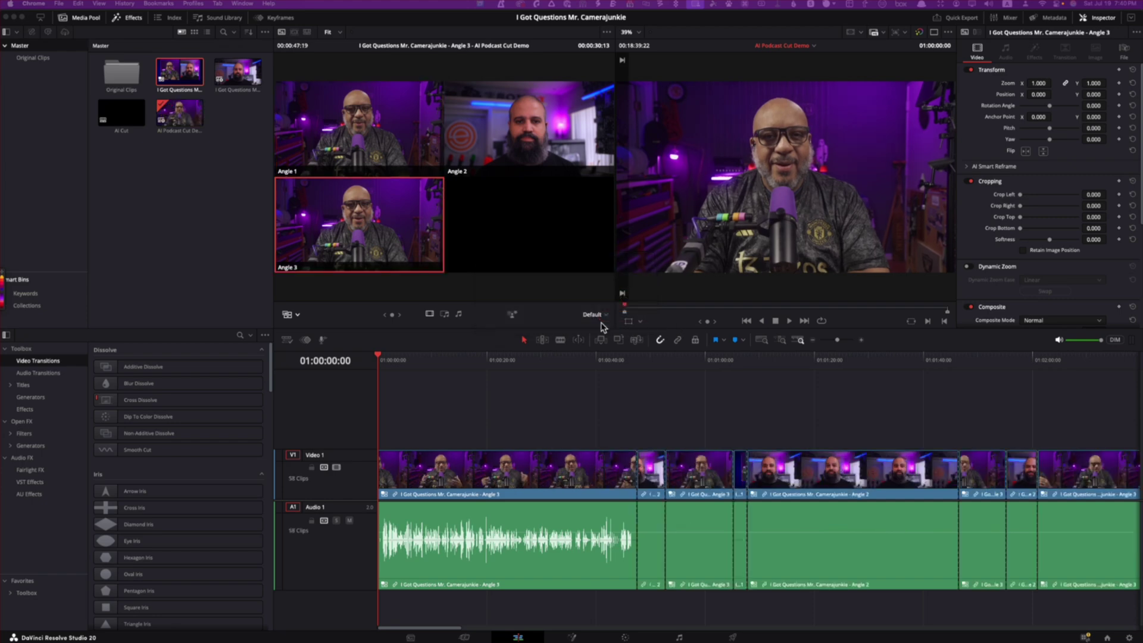
Zoom the timeline to full extent to show all 58 SmartSwitch clips.
click(762, 341)
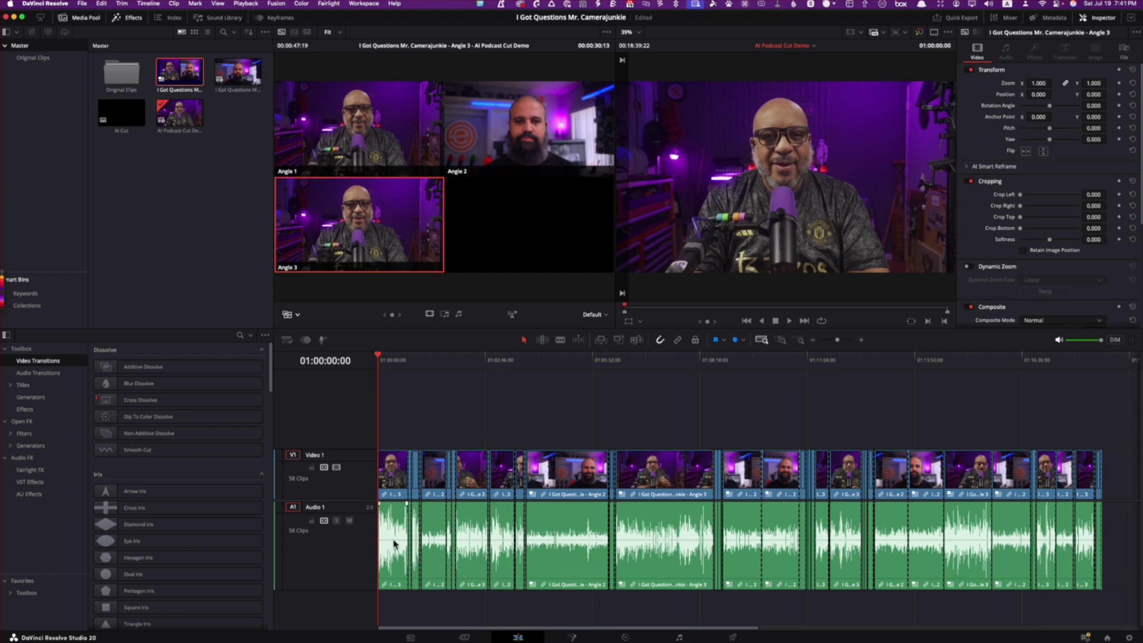
Trim the opening Angle 3 clip's start about 23 frames later on V1/A1.
click(779, 340)
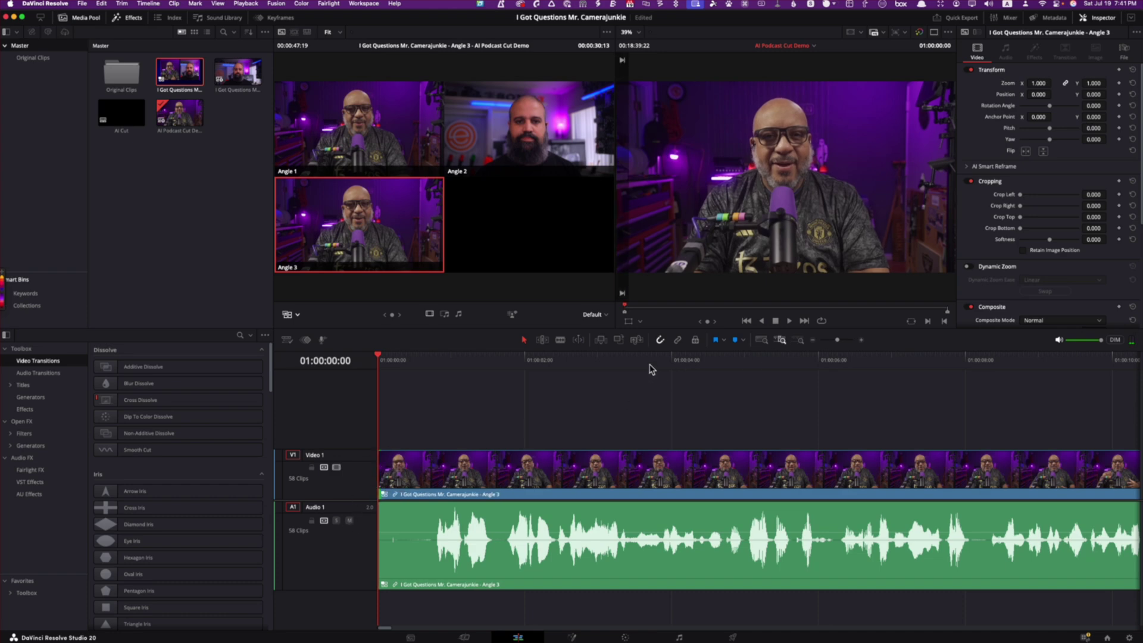
click(676, 551)
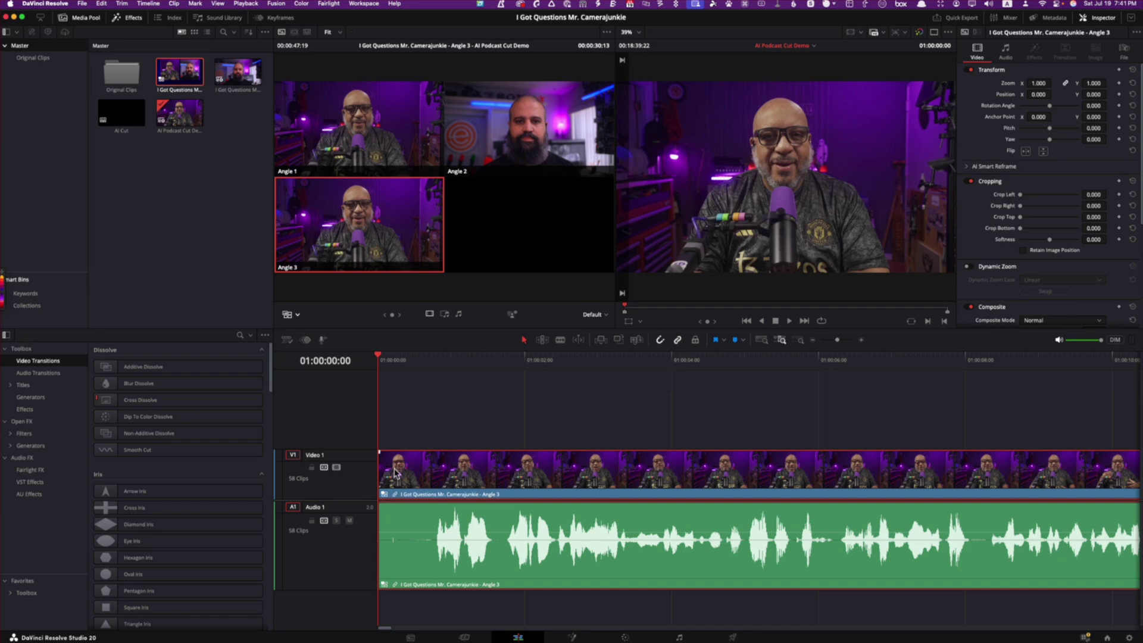
drag(381, 469, 441, 476)
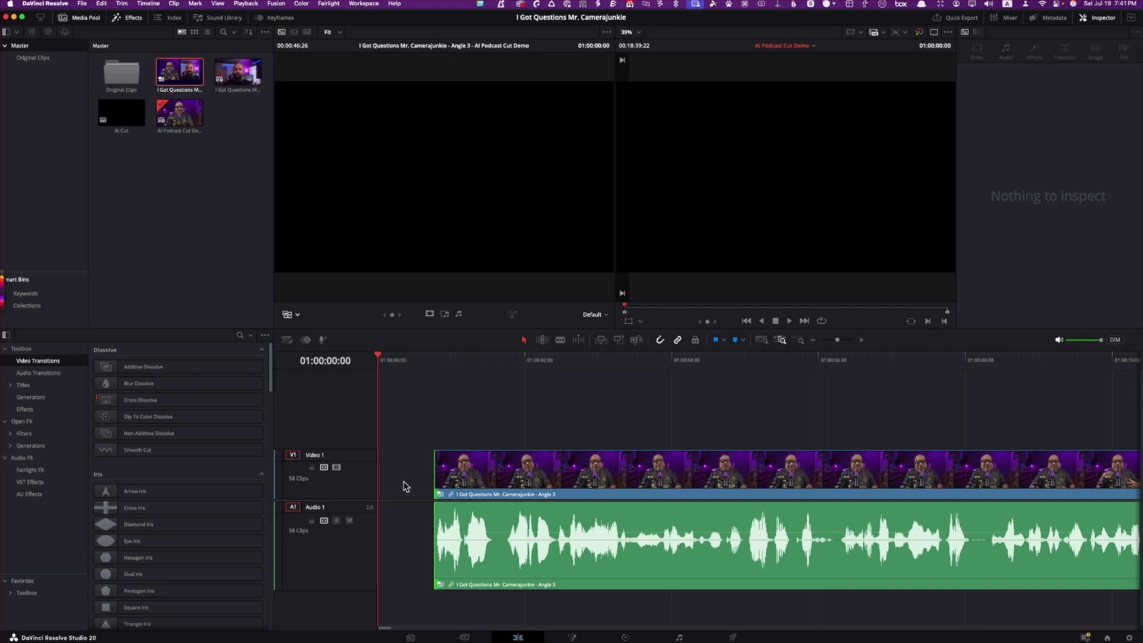
Play back the trimmed opening, then scroll to the 01:00:47 Angle 3/Angle 2 cut.
click(426, 357)
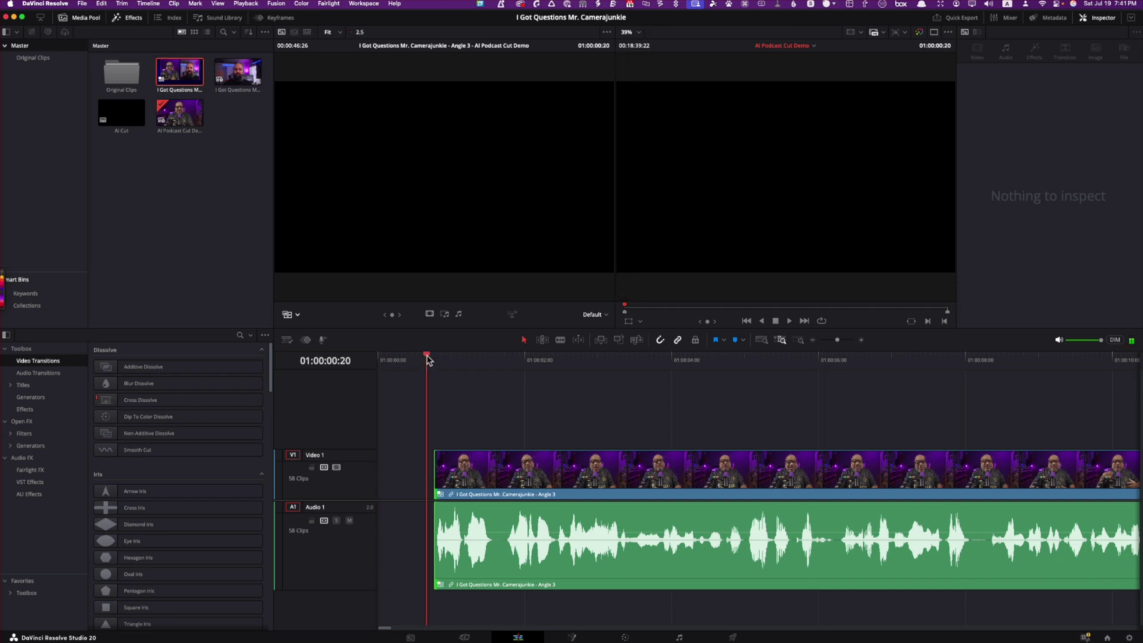
key(space)
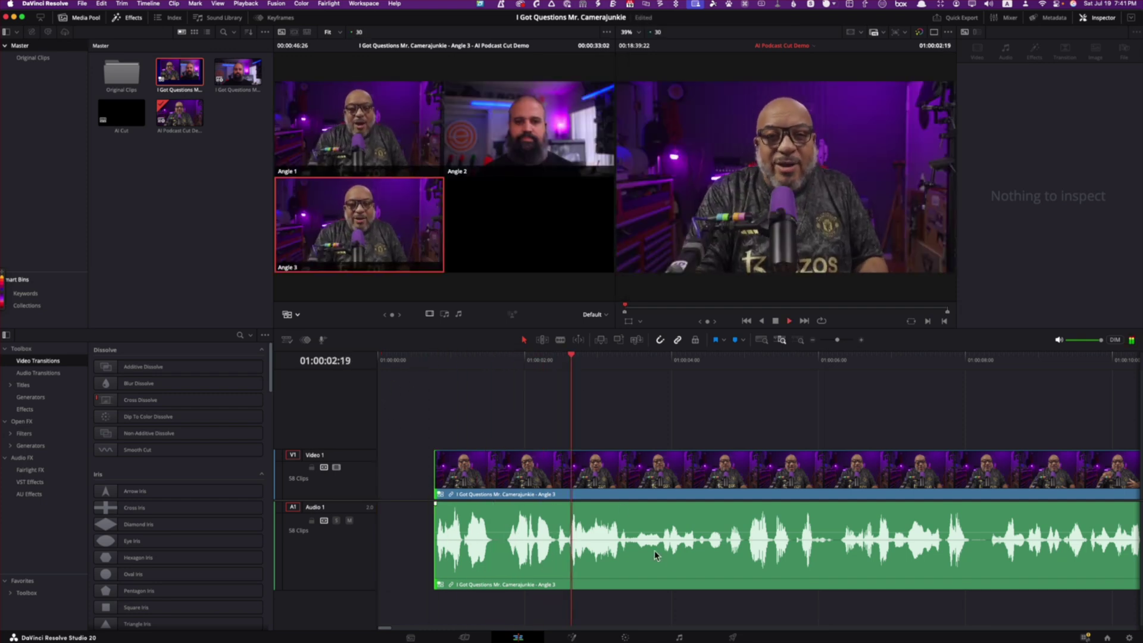
click(647, 481)
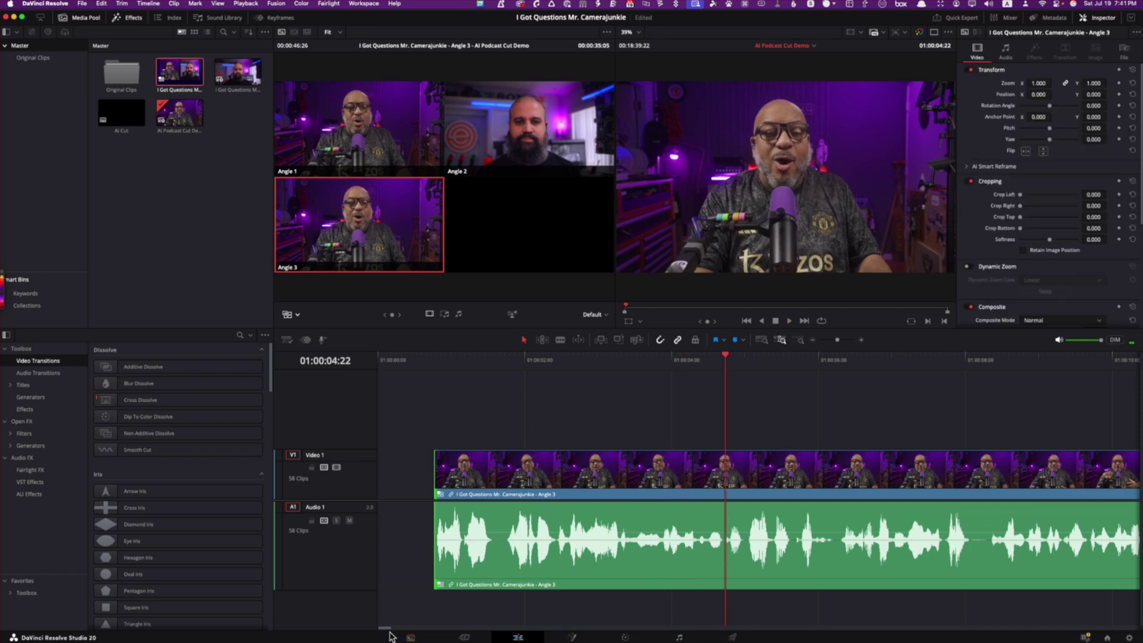
drag(388, 629, 403, 629)
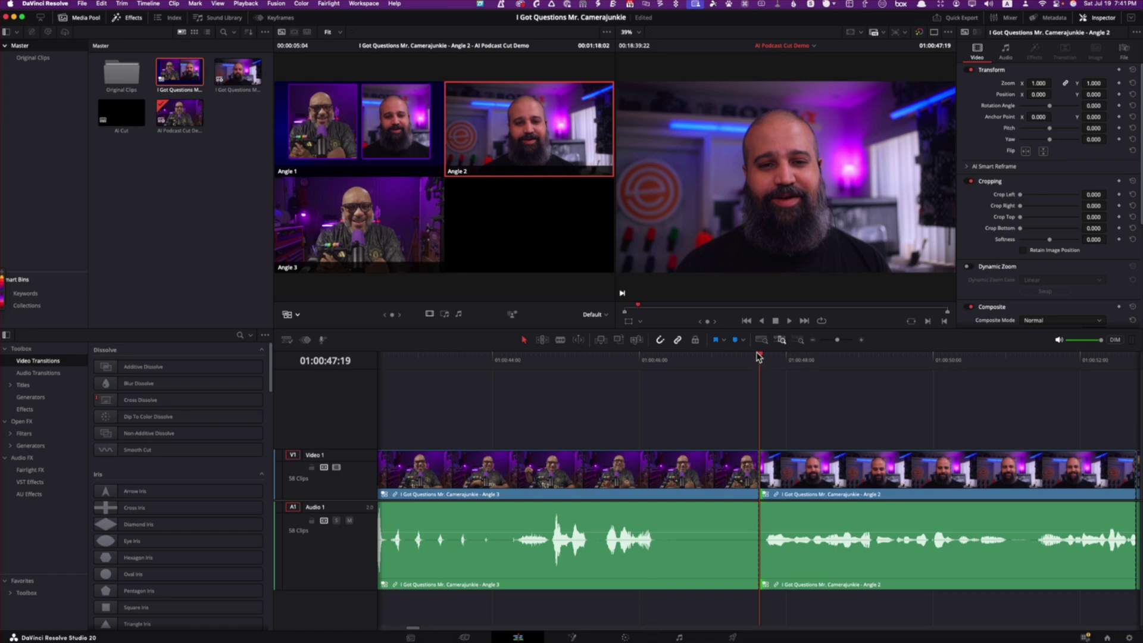
click(637, 359)
Review the Angle 3 to Angle 2 cut and pull Angle 3's end back before Angle 2.
key(space)
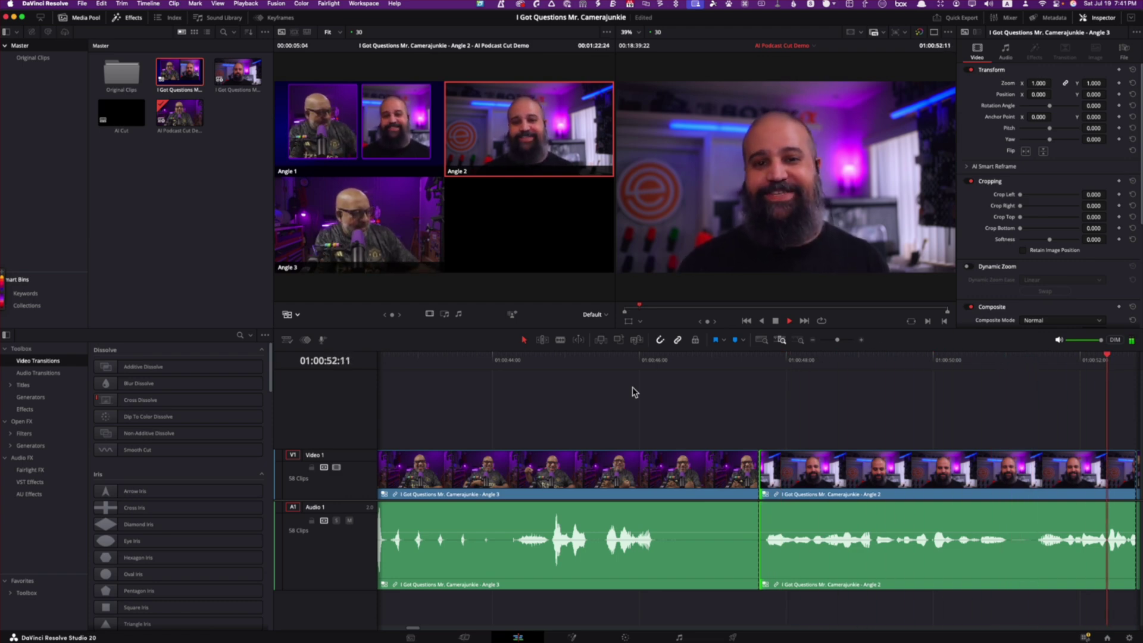
key(space)
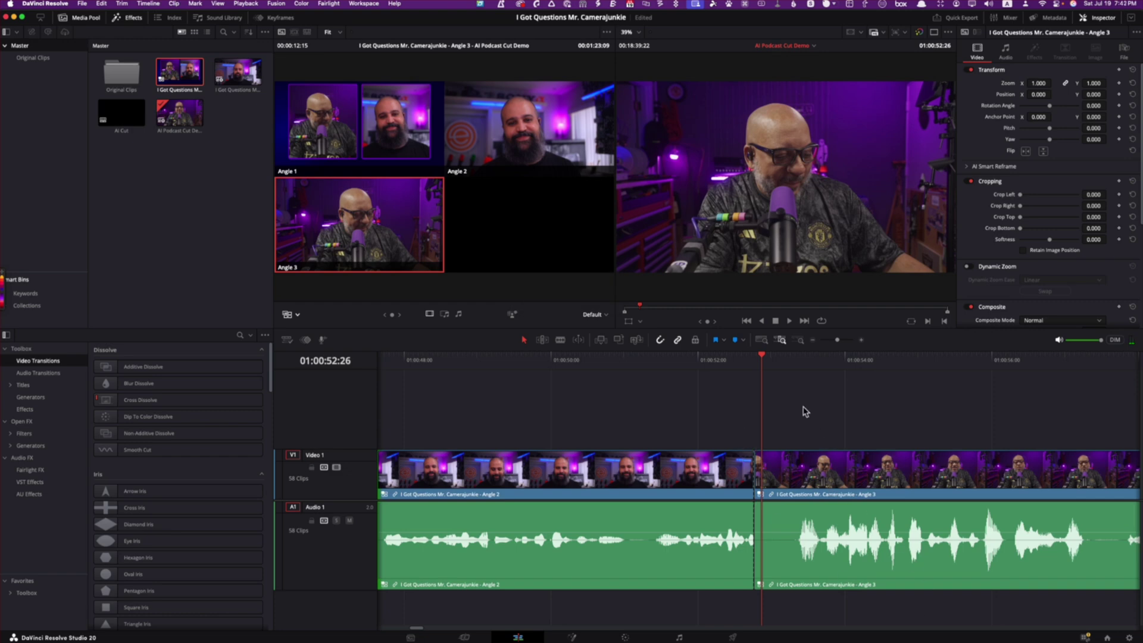
key(Up)
key(Up)
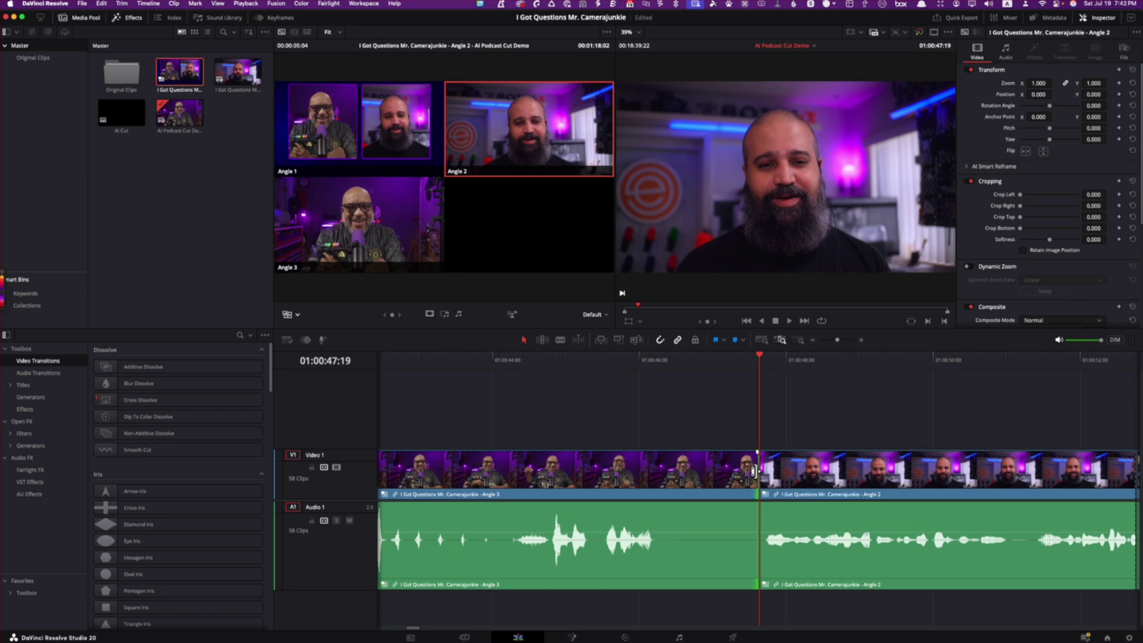
mouse_move(753, 470)
mouse_down()
mouse_move(723, 473)
mouse_move(757, 474)
mouse_up()
click(755, 473)
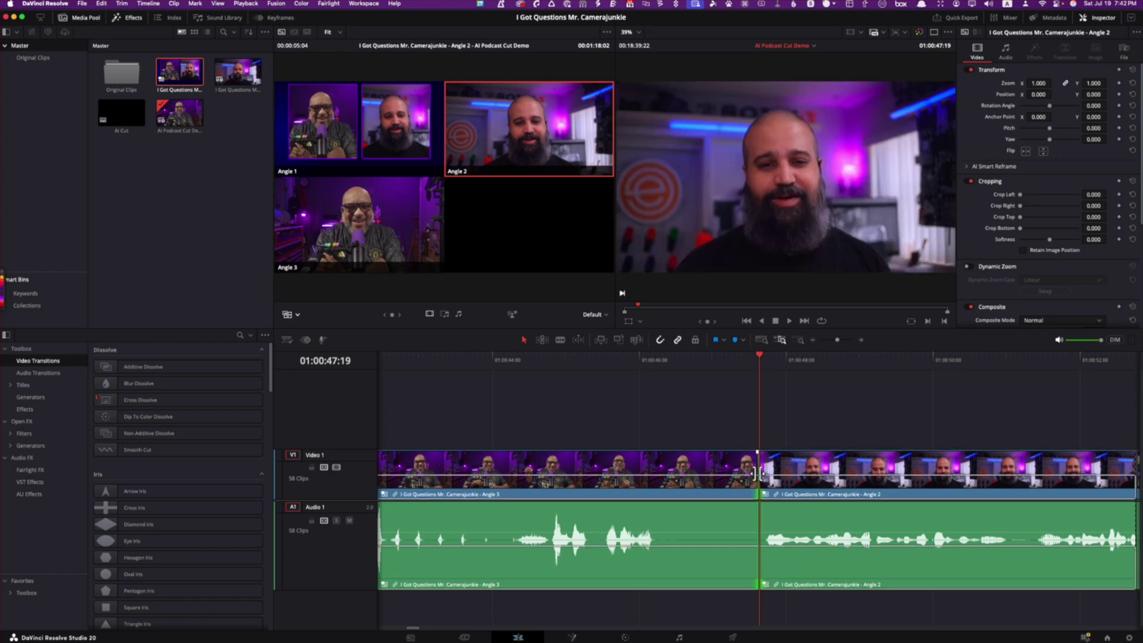
drag(753, 471, 672, 486)
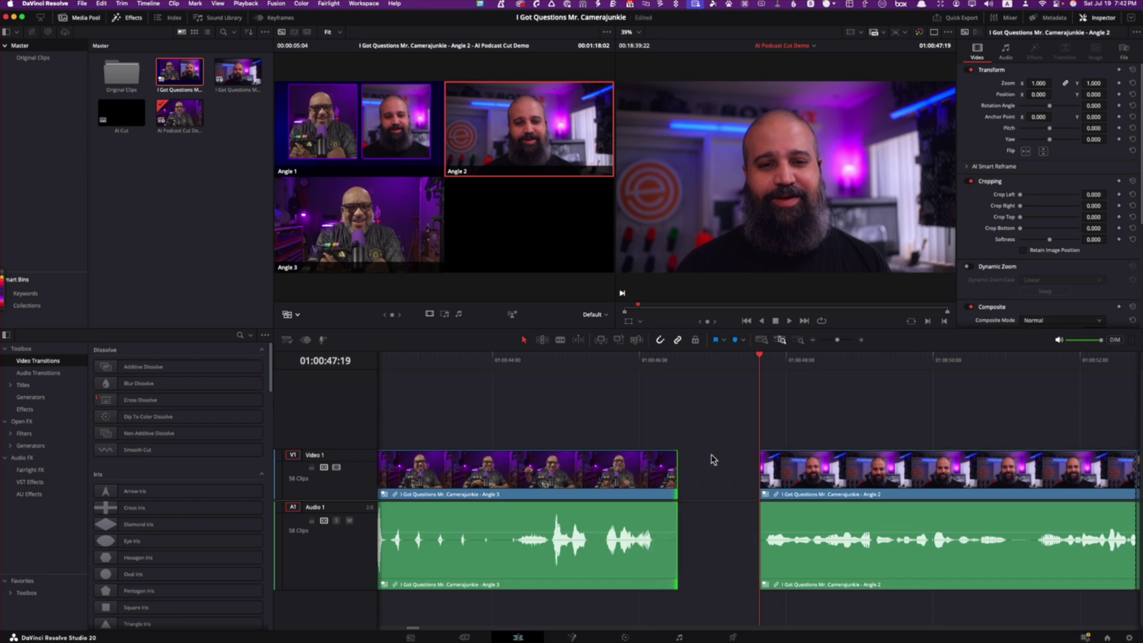
Close the resulting gap with Edit > Delete Gaps so Angle 2 follows directly.
click(713, 475)
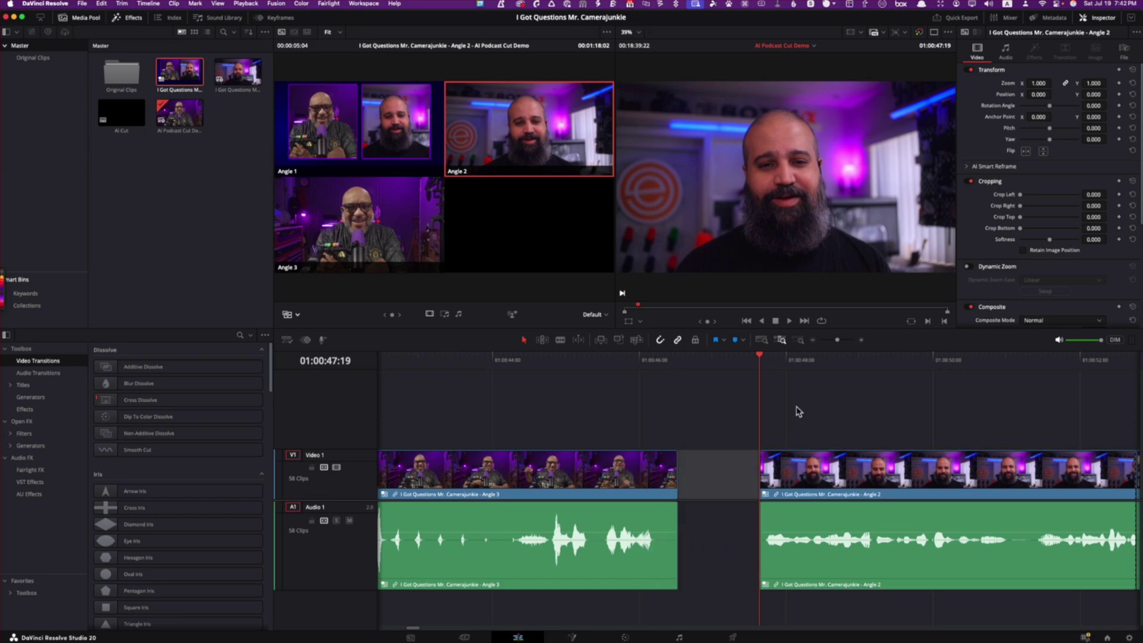
click(333, 149)
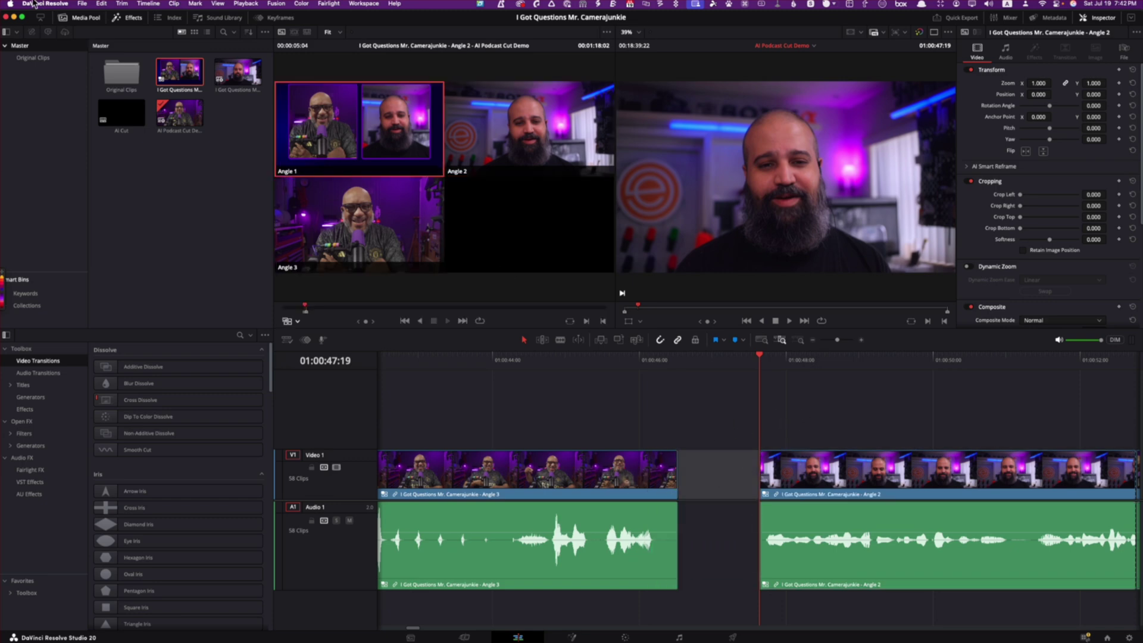
click(81, 3)
mouse_move(101, 3)
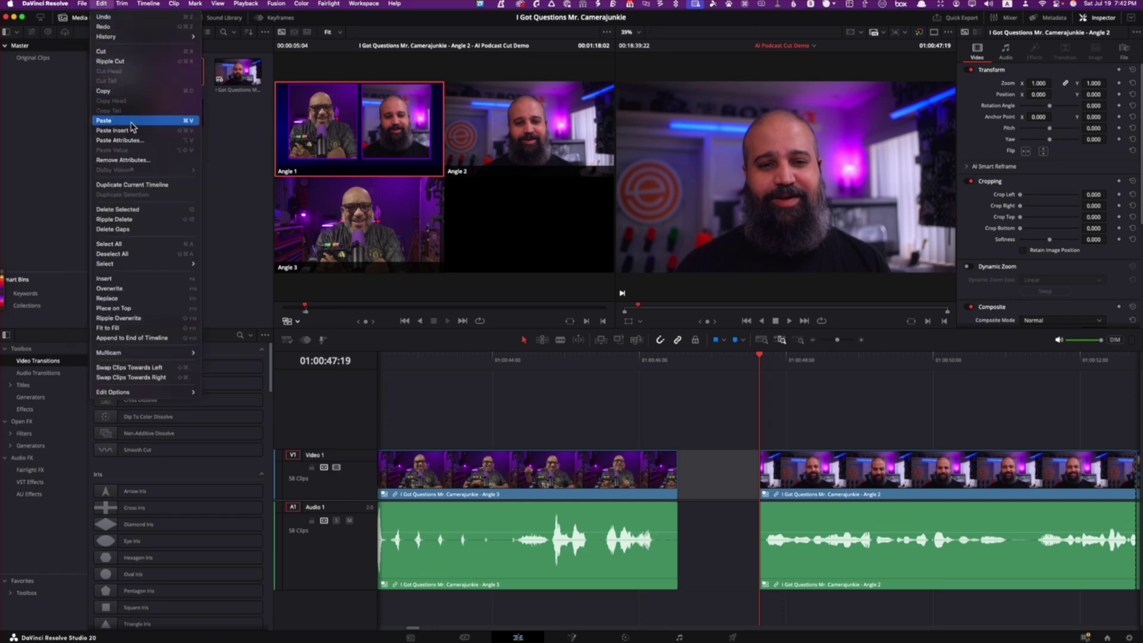
click(163, 229)
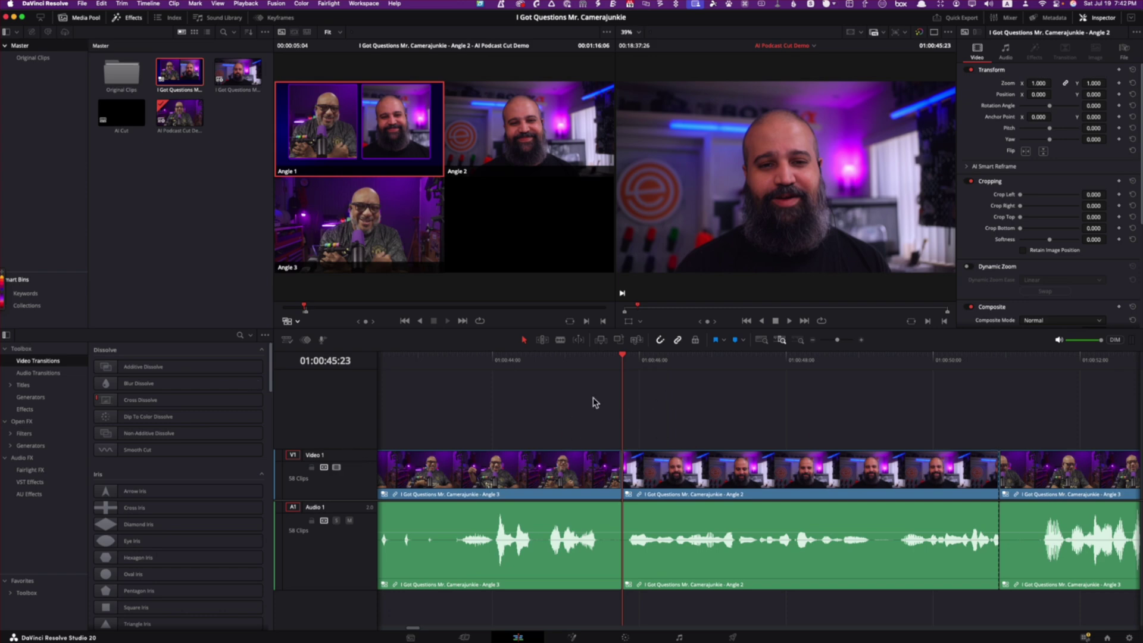
Review the tightened cut, then move the Angle 2/Angle 3 edit point later and replay.
click(607, 360)
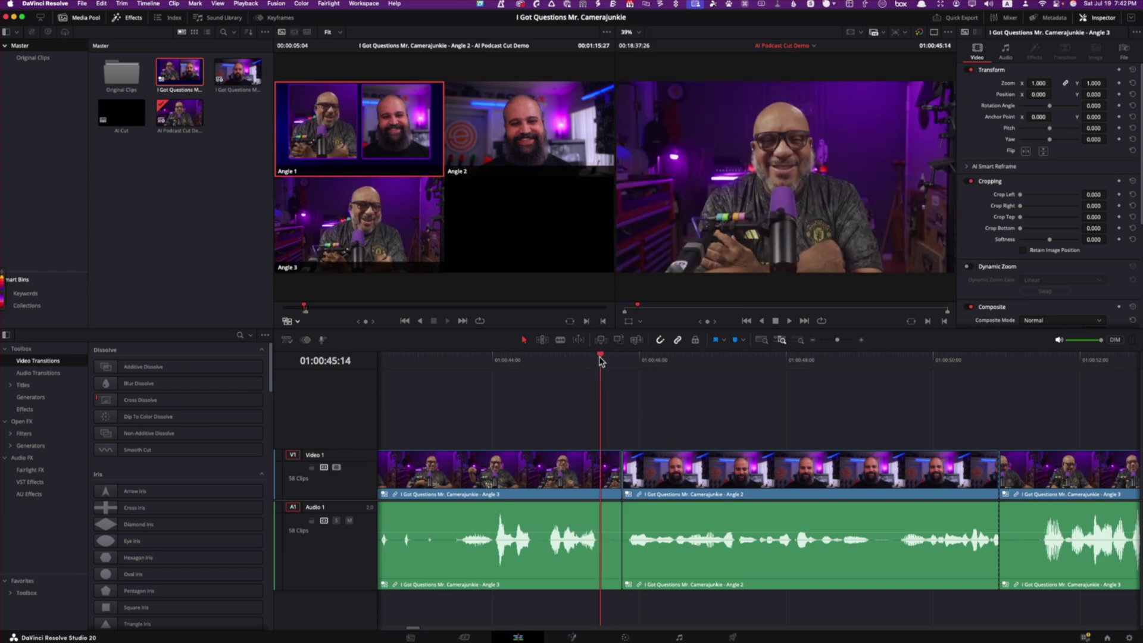
key(space)
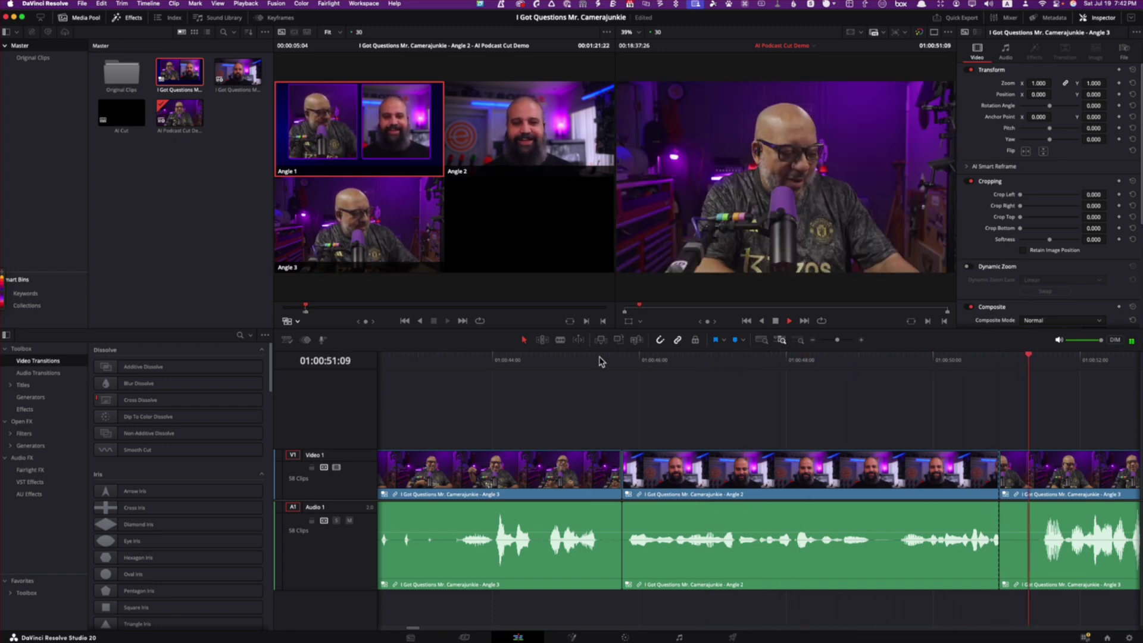
key(space)
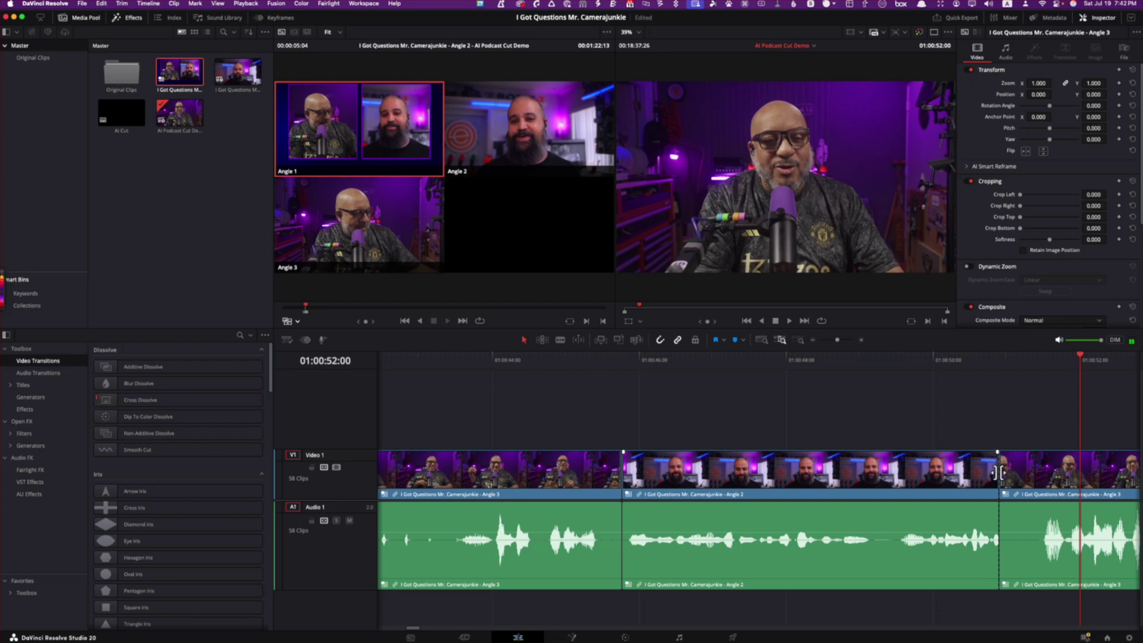
drag(997, 472, 1018, 476)
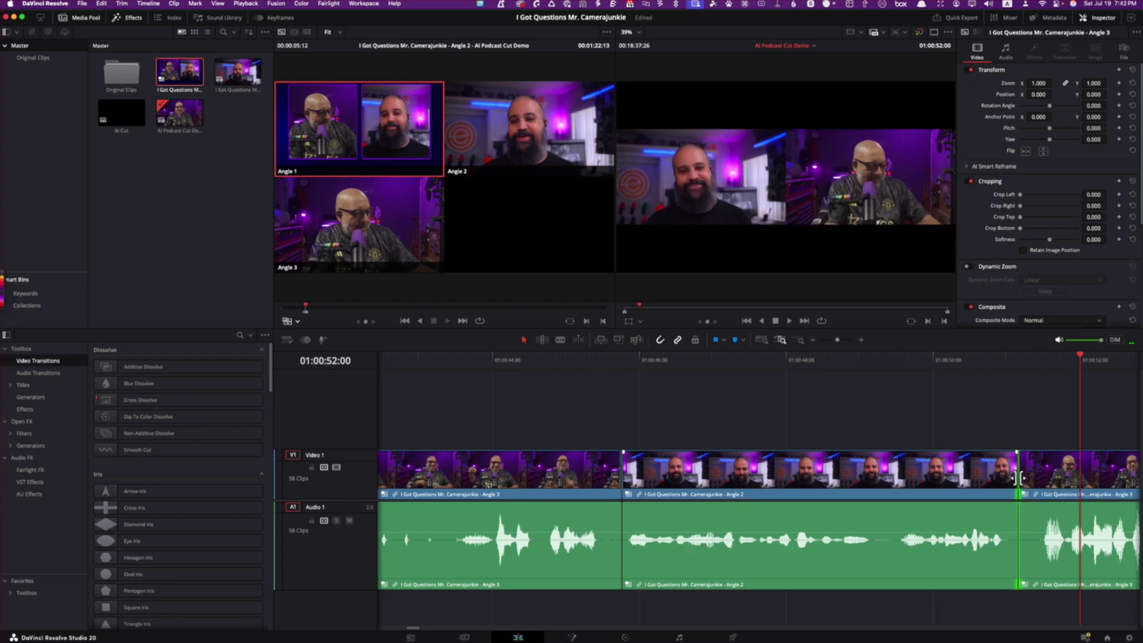
key(space)
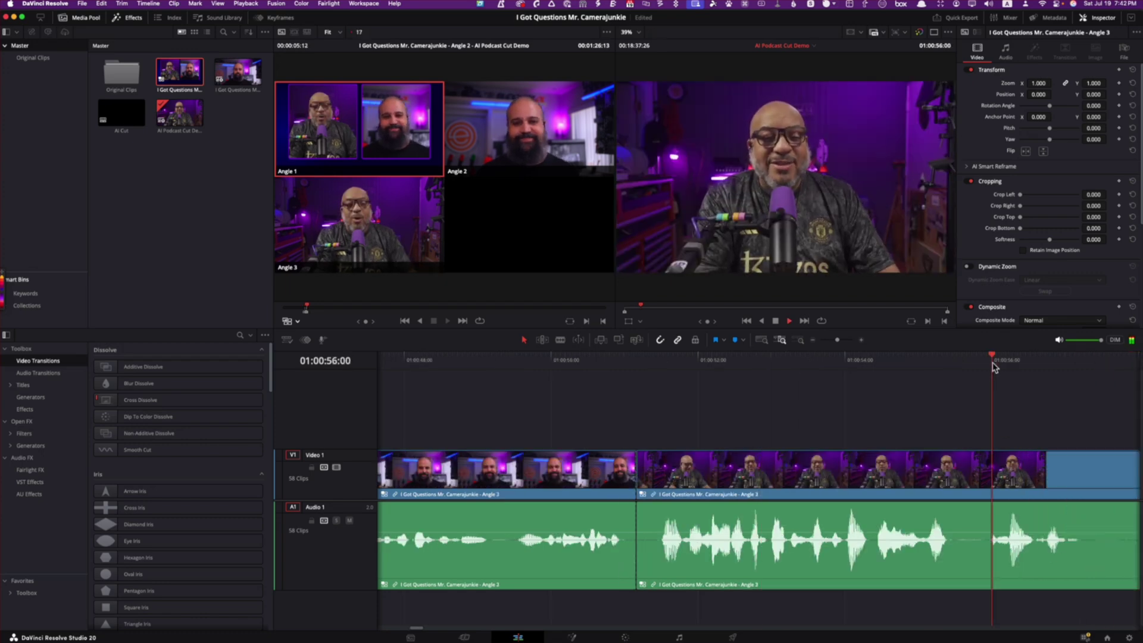
click(557, 358)
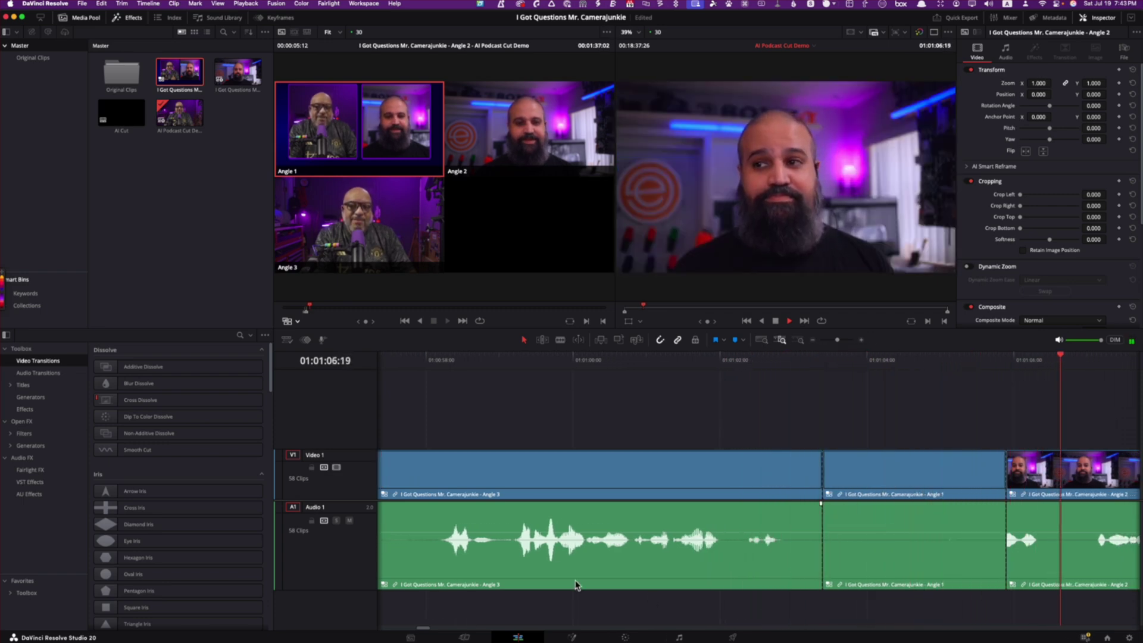
Pull the Angle 1/Angle 2 cut earlier and ripple-delete the short Angle 1 clip.
key(space)
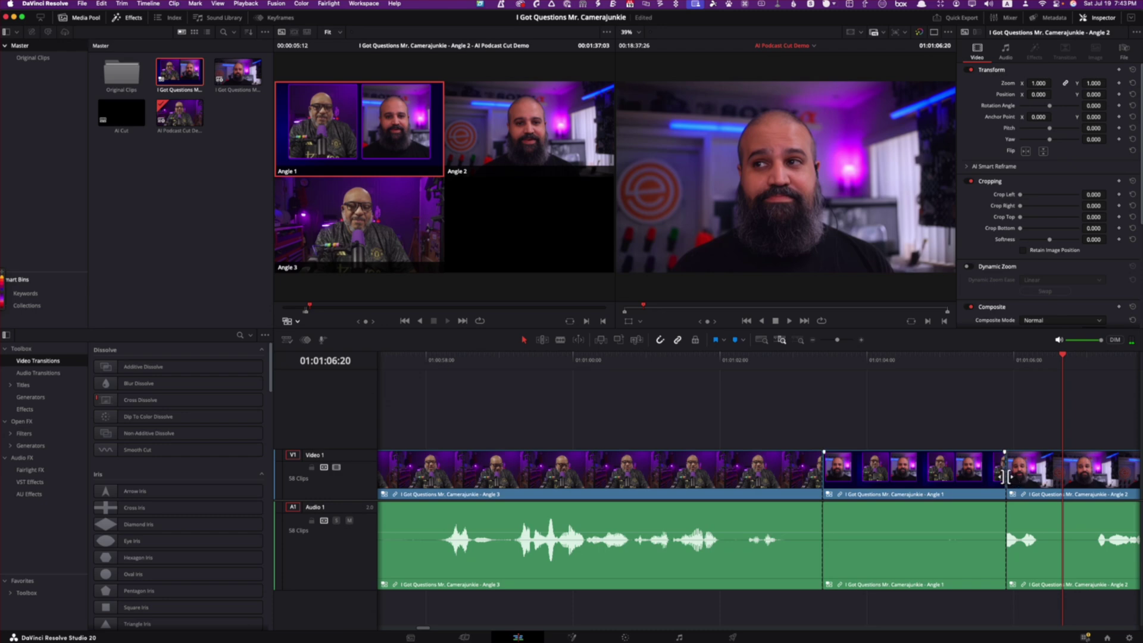
drag(1005, 476, 992, 481)
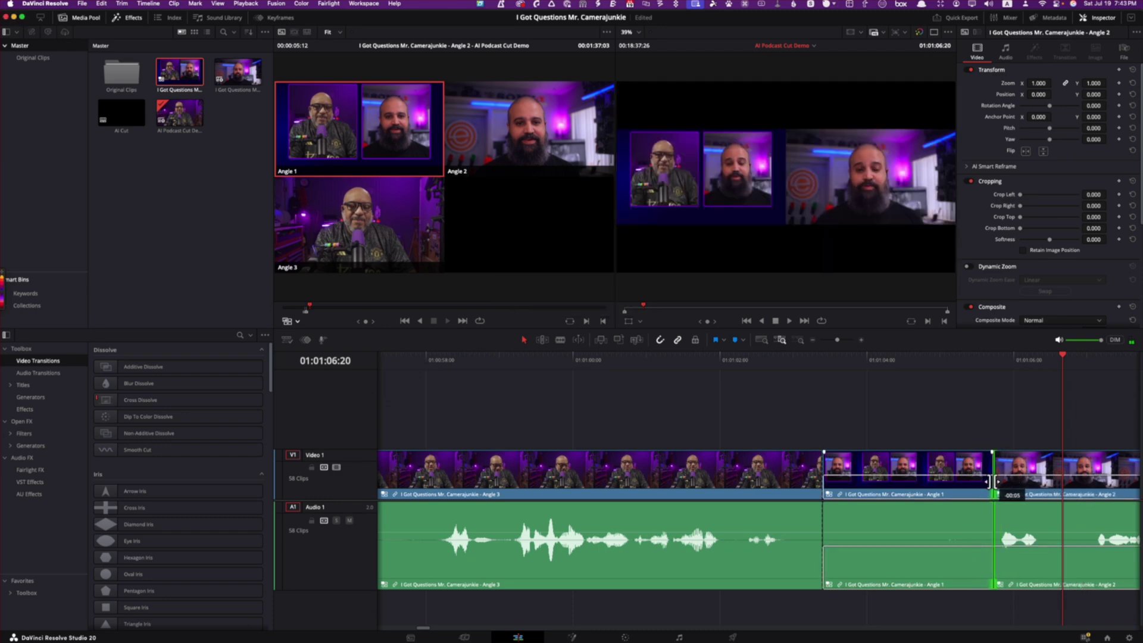
click(907, 476)
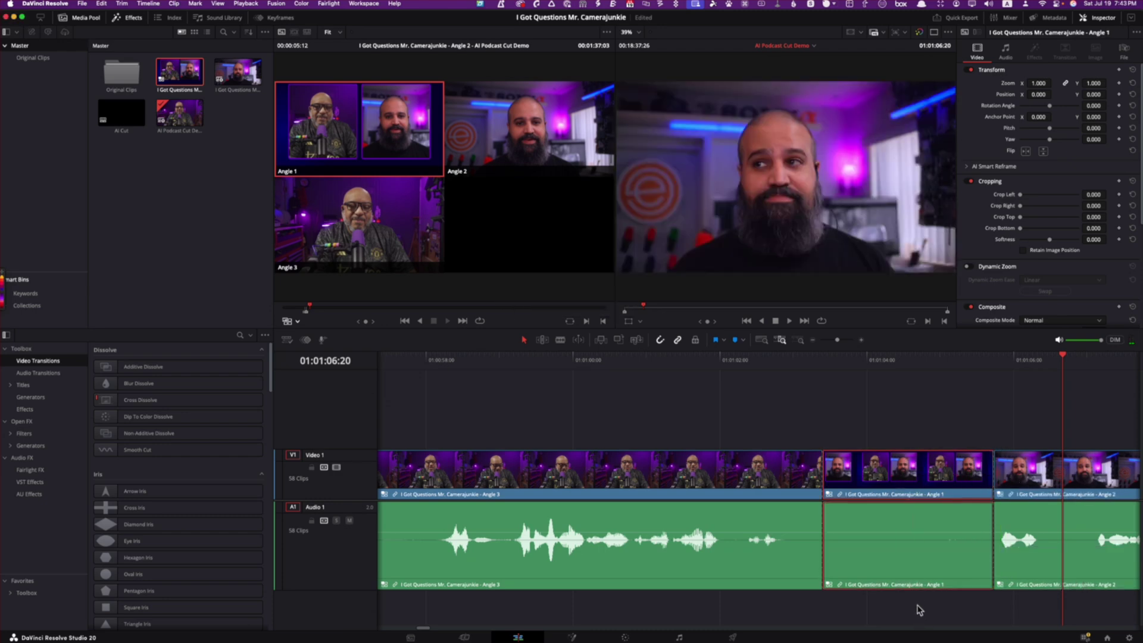
key(shift+BackSpace)
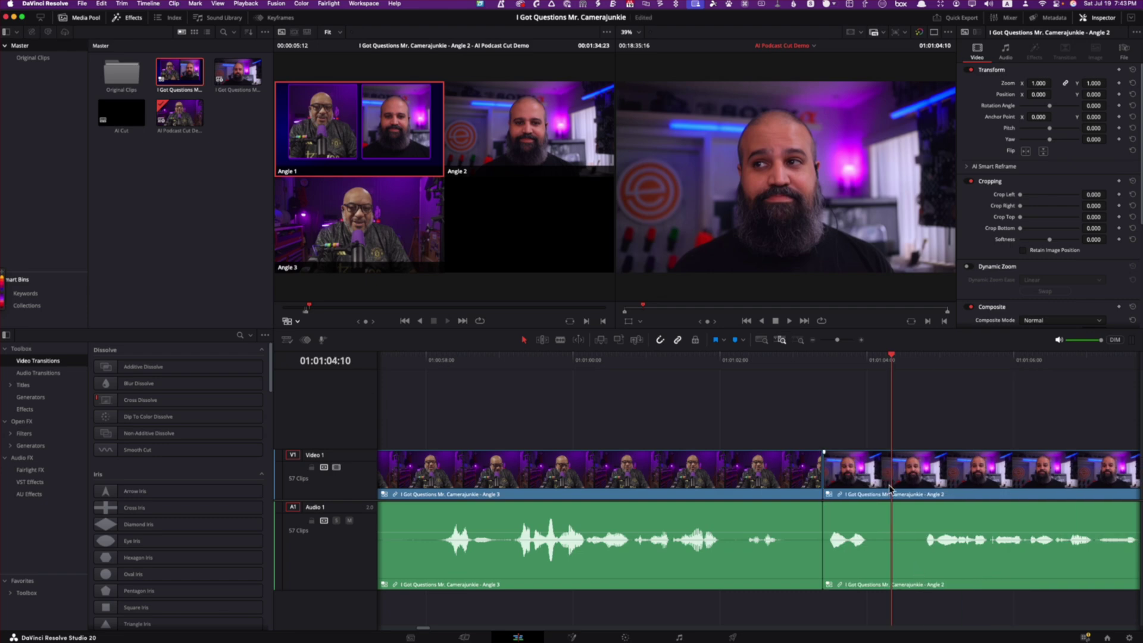
Play back the result from before the new cut at increased speed.
click(788, 361)
key(space)
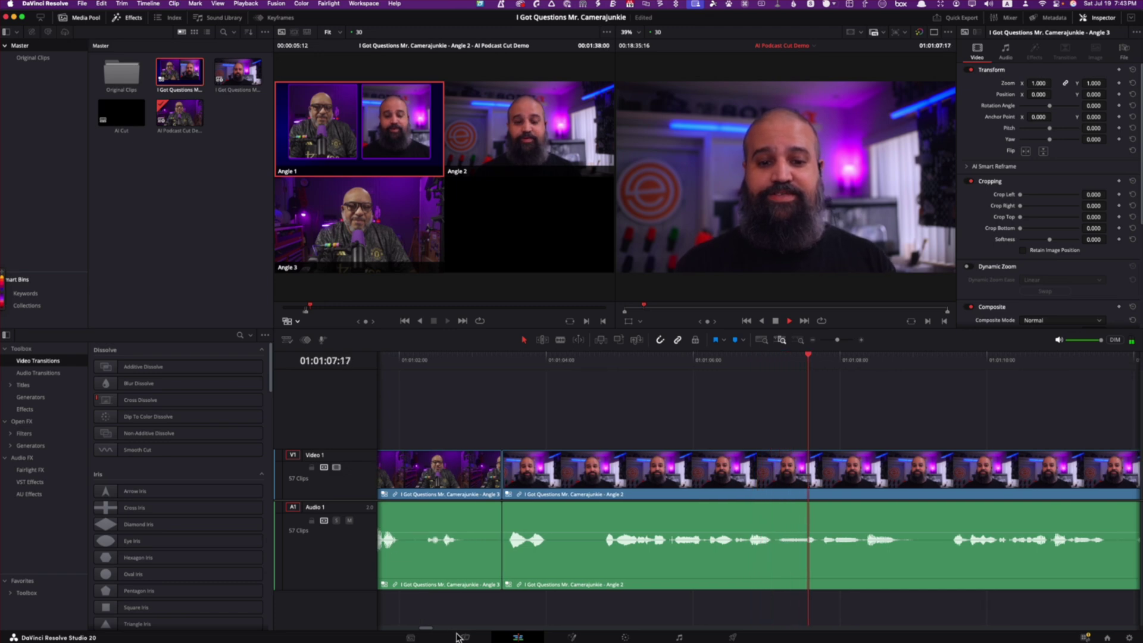
key(l)
key(l)
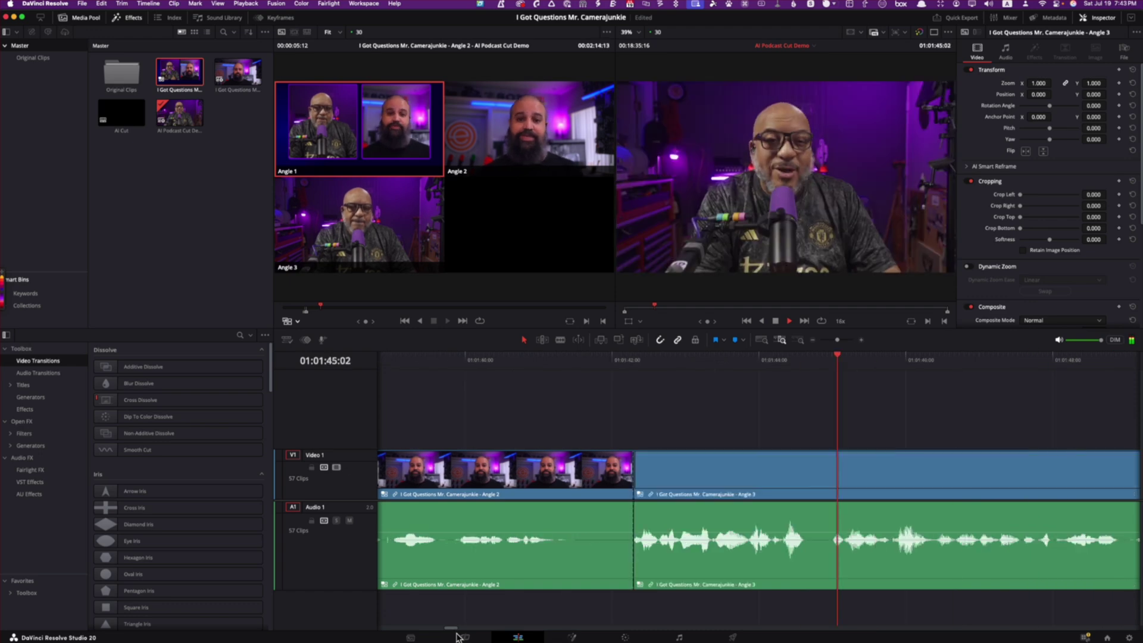
Roll the Angle 2/Angle 3 cut slightly earlier and replay it.
key(k)
key(Up)
key(Up)
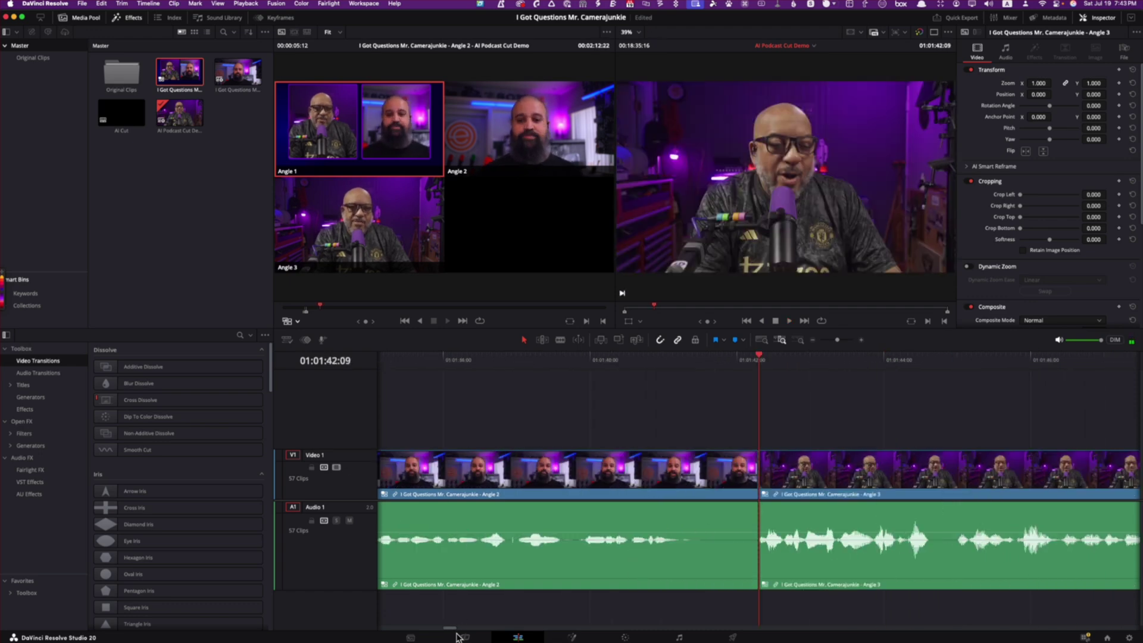
click(738, 362)
key(space)
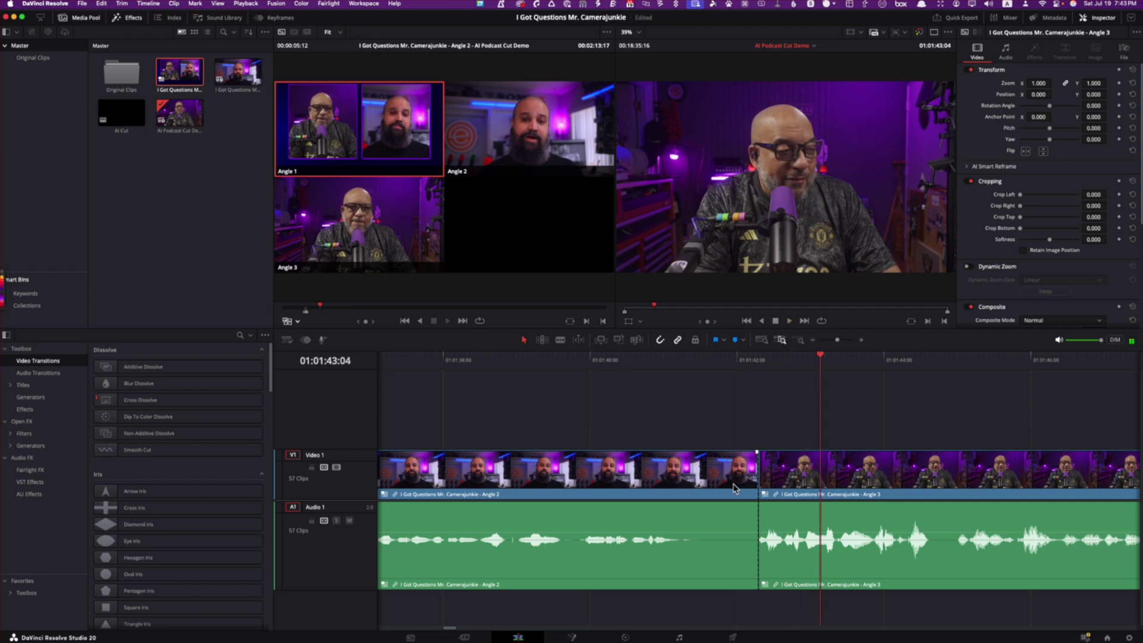
drag(758, 476, 747, 476)
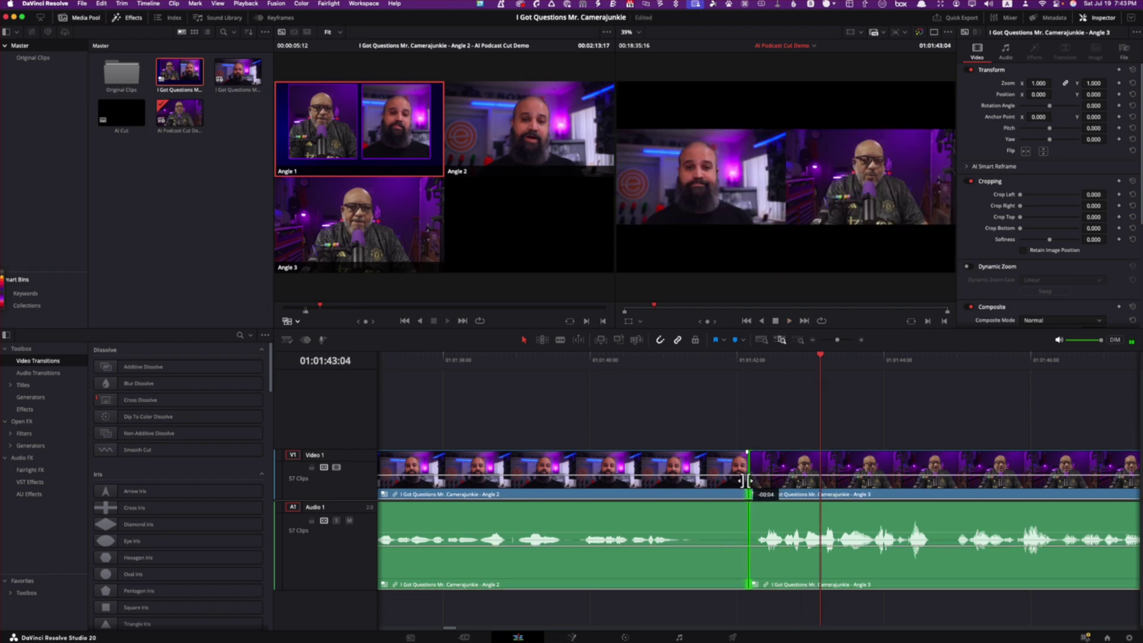
click(716, 362)
key(space)
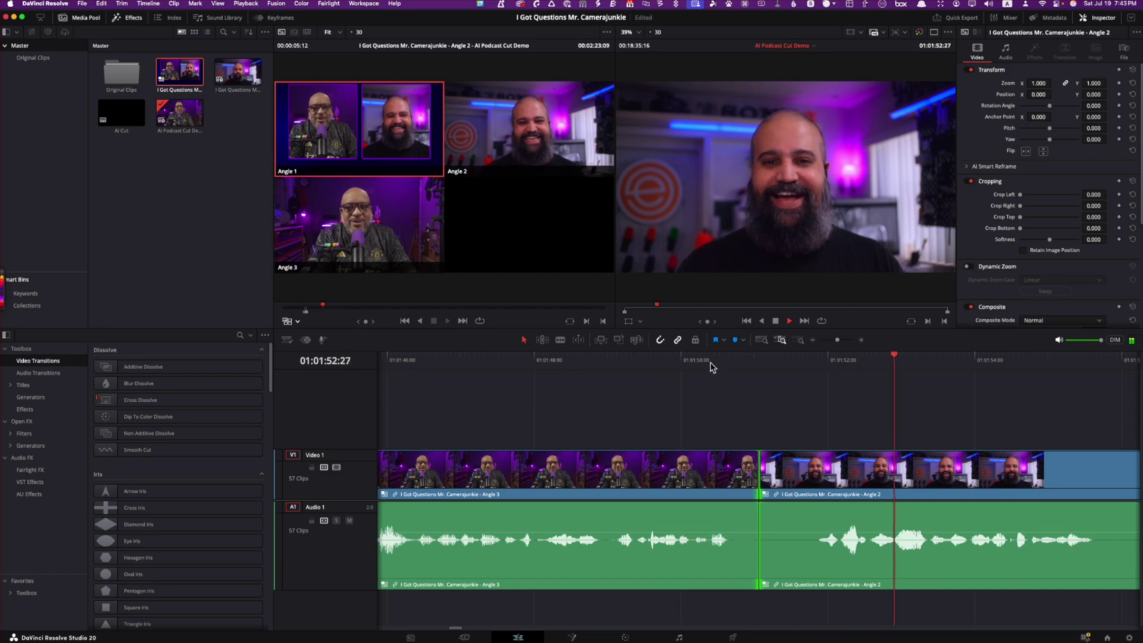
Trim the following Angle 3/Angle 2 cut by eight frames and replay it.
click(650, 360)
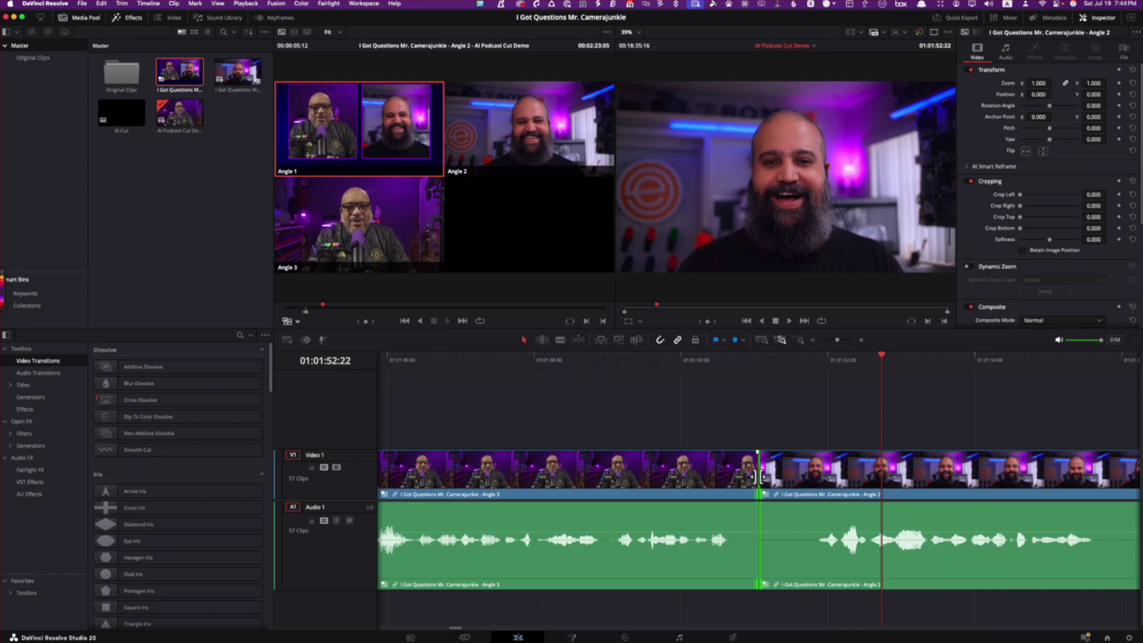
mouse_move(758, 477)
mouse_down()
mouse_move(736, 484)
mouse_move(765, 487)
mouse_up()
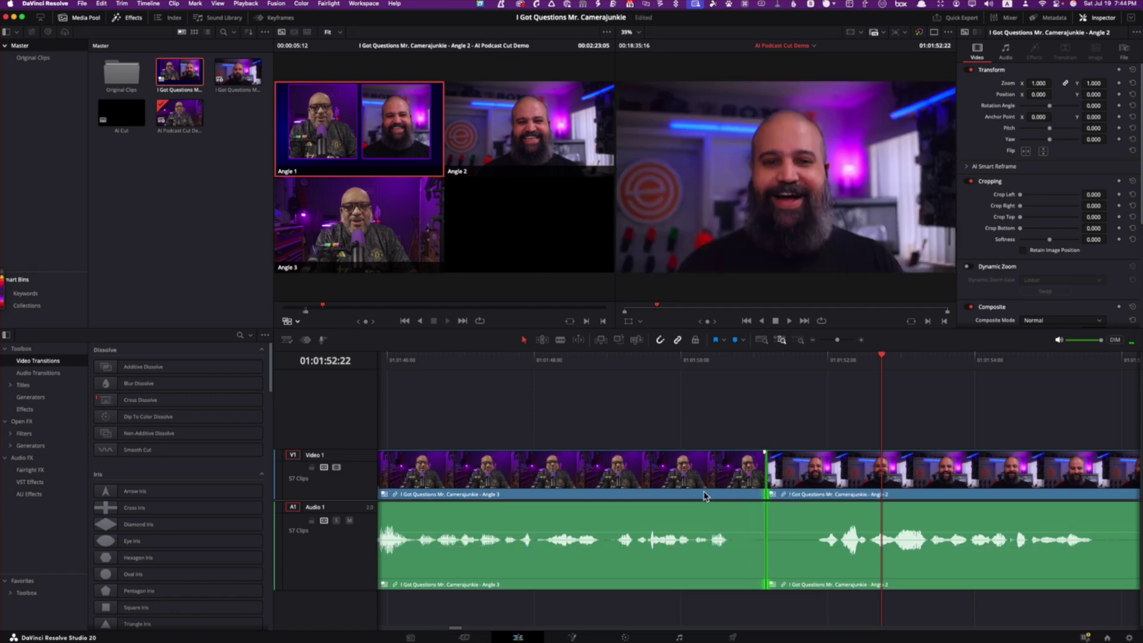
click(721, 428)
key(space)
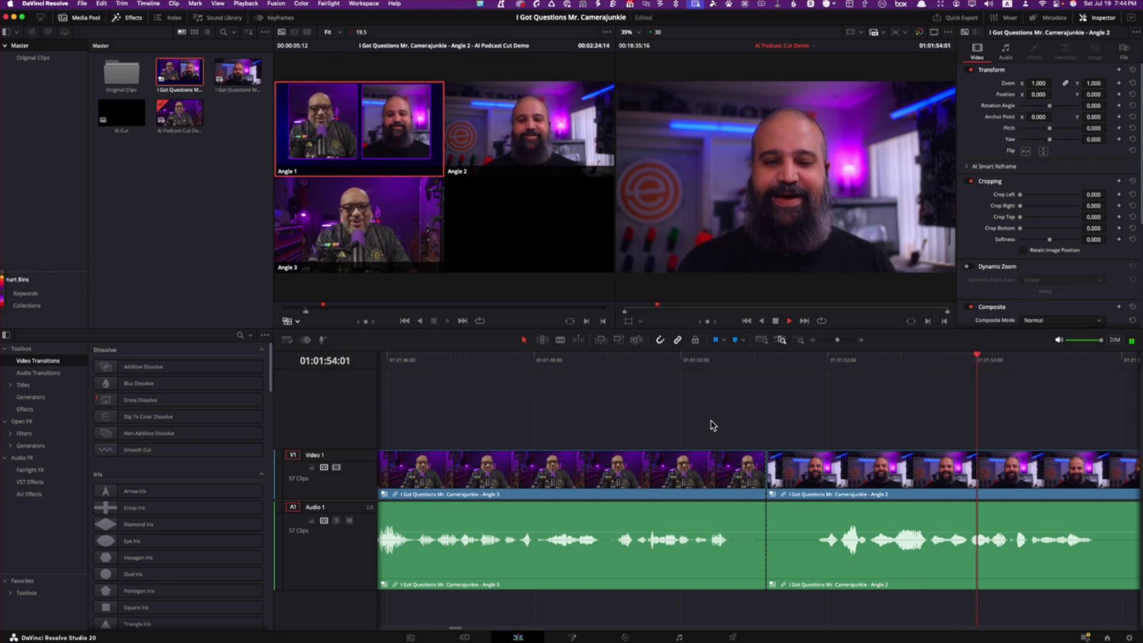
click(724, 362)
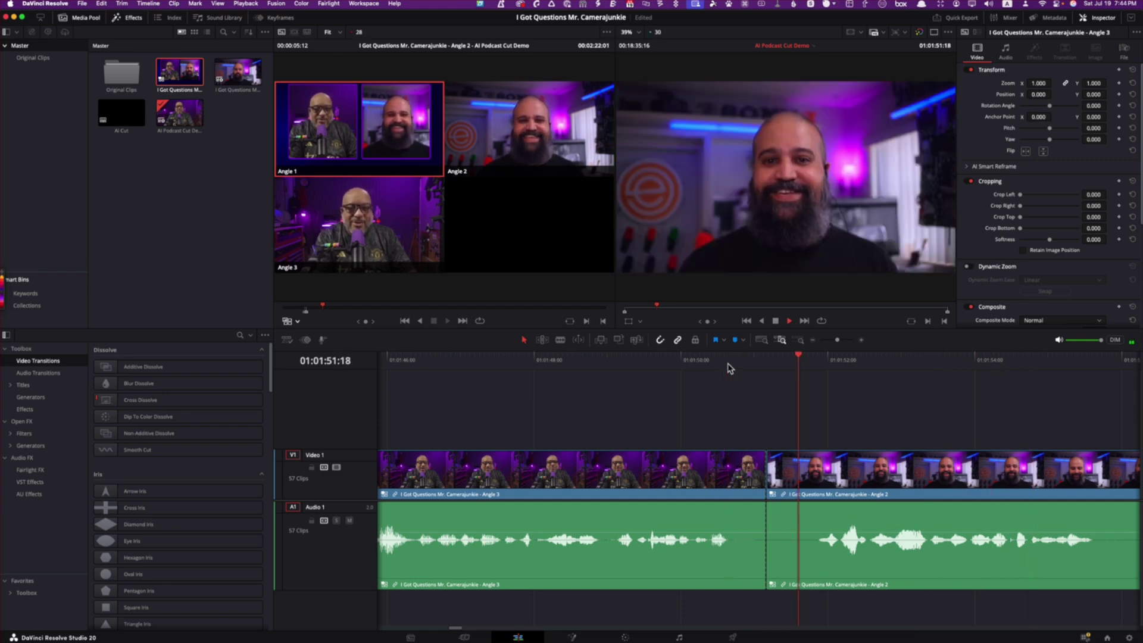
key(space)
drag(824, 357, 765, 382)
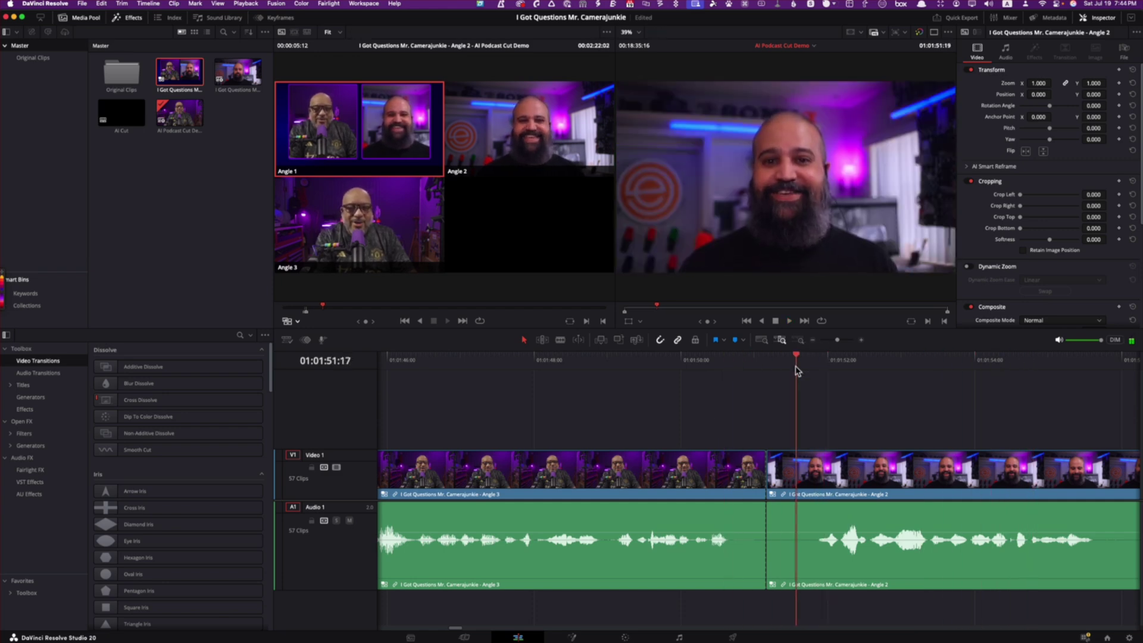
On the Cut page, enlarge waveforms and trim the Angle 3/Angle 2 edit about 17 frames.
click(465, 637)
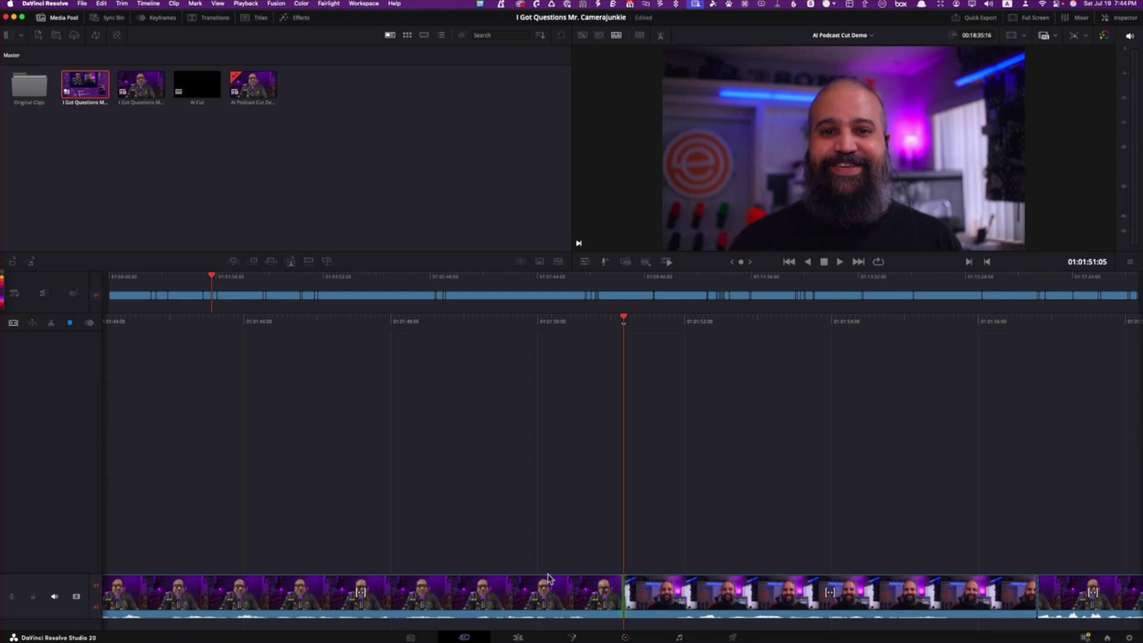
click(10, 597)
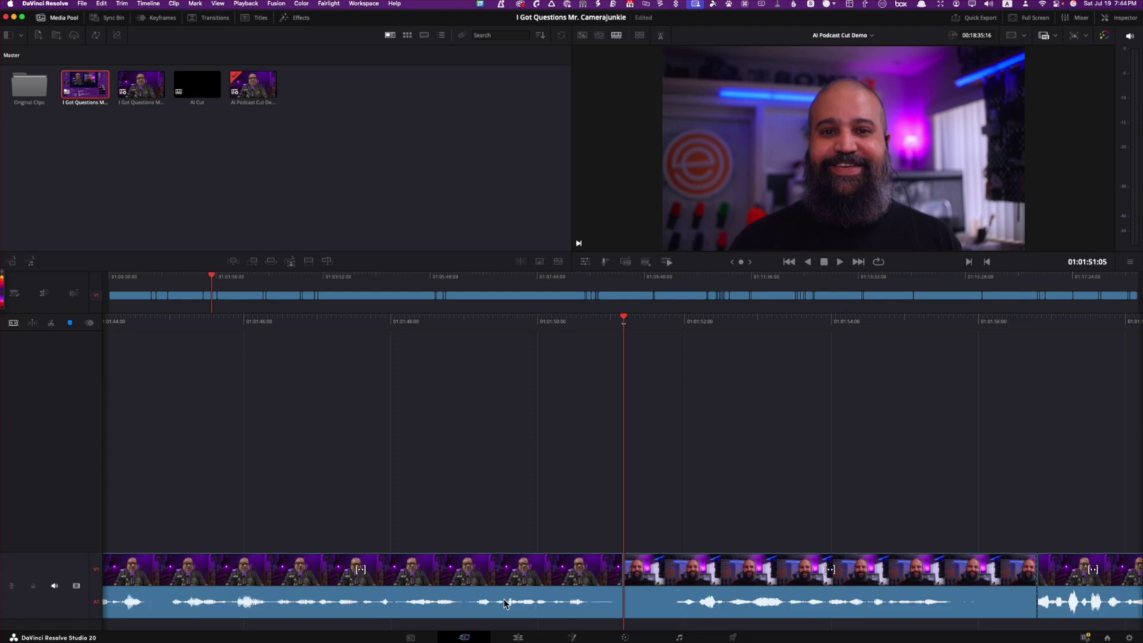
click(626, 561)
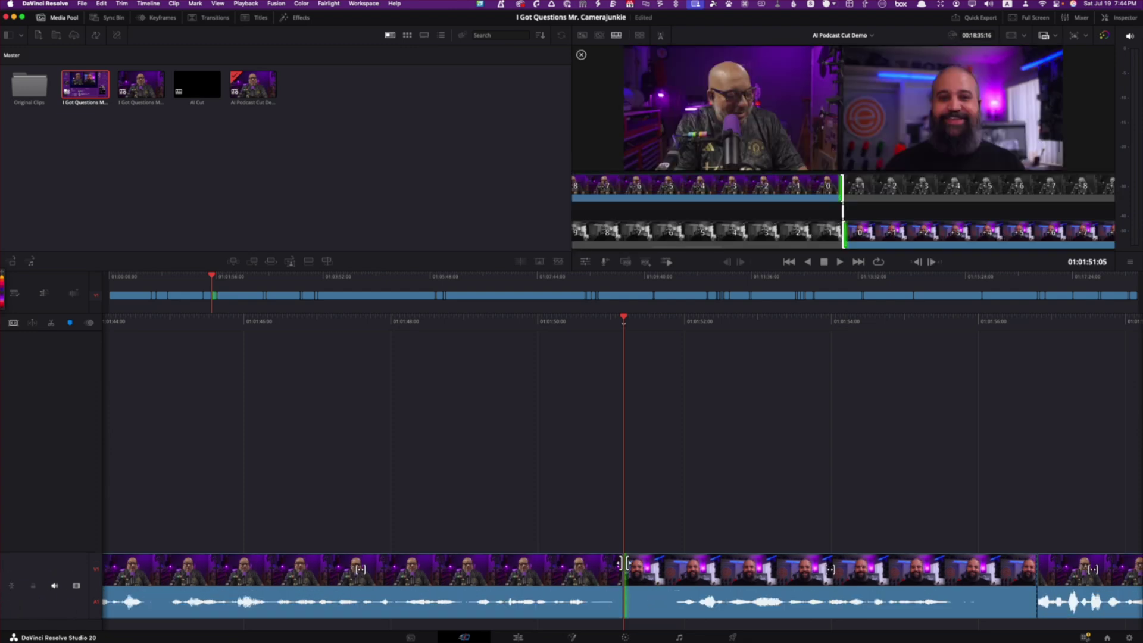
drag(629, 562, 679, 573)
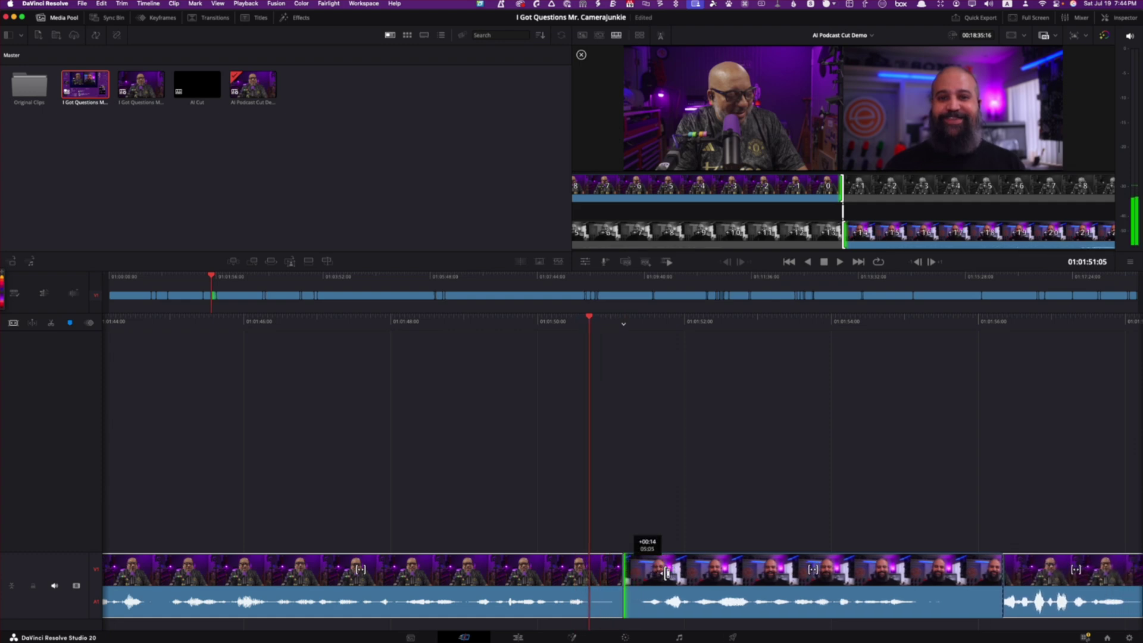
drag(679, 573, 664, 571)
Back on the Edit page, retrim the Angle 2/Angle 3 cut earlier and replay it.
click(519, 638)
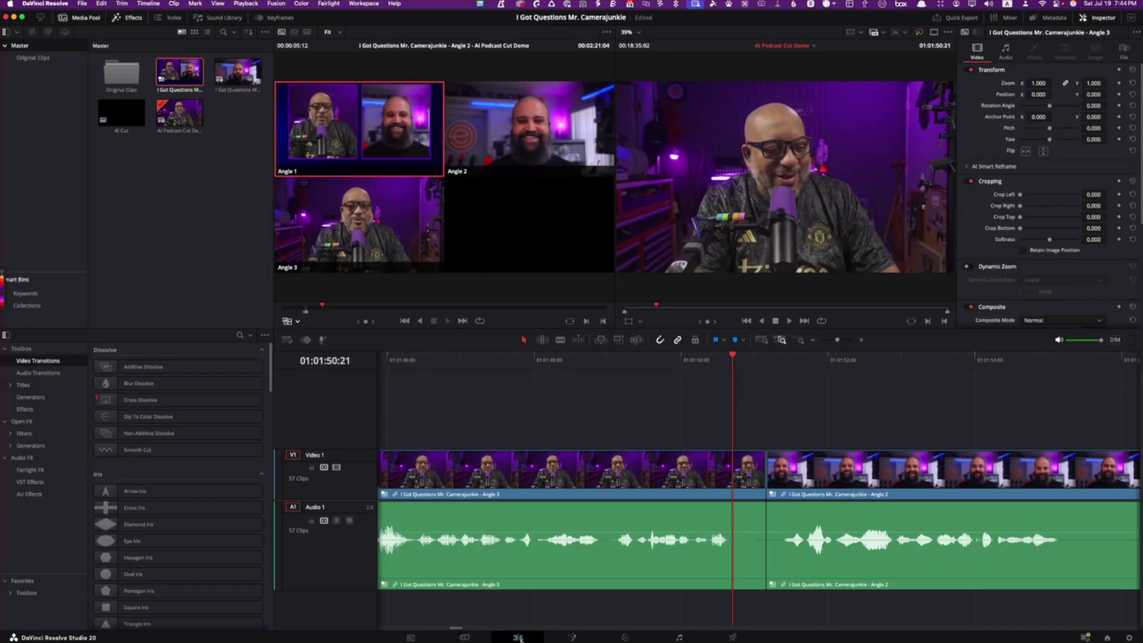
key(space)
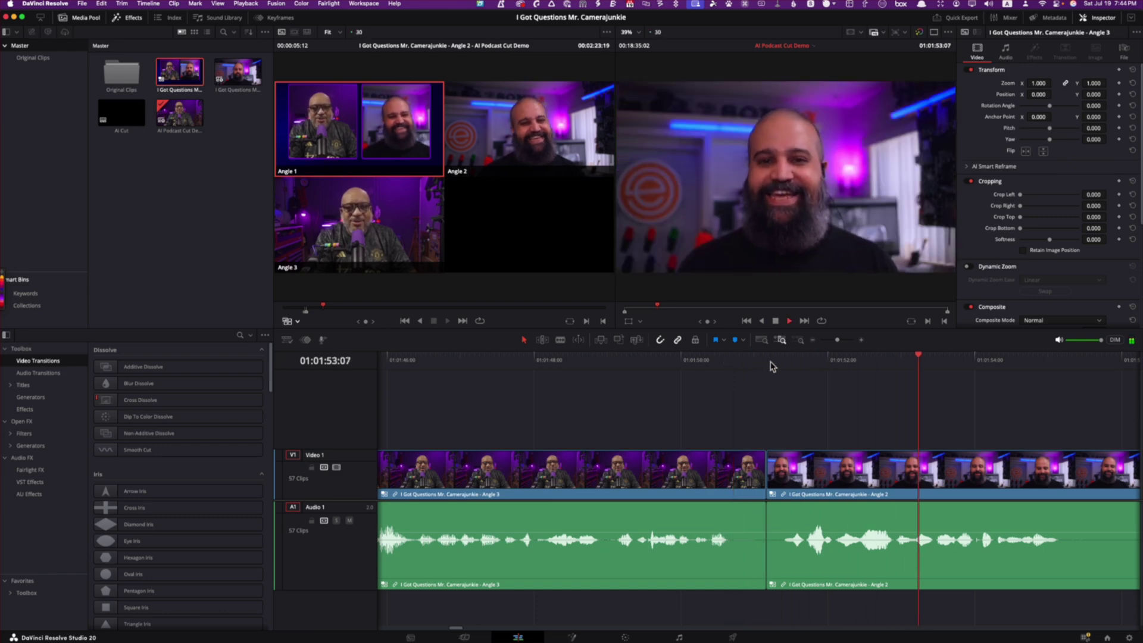
key(space)
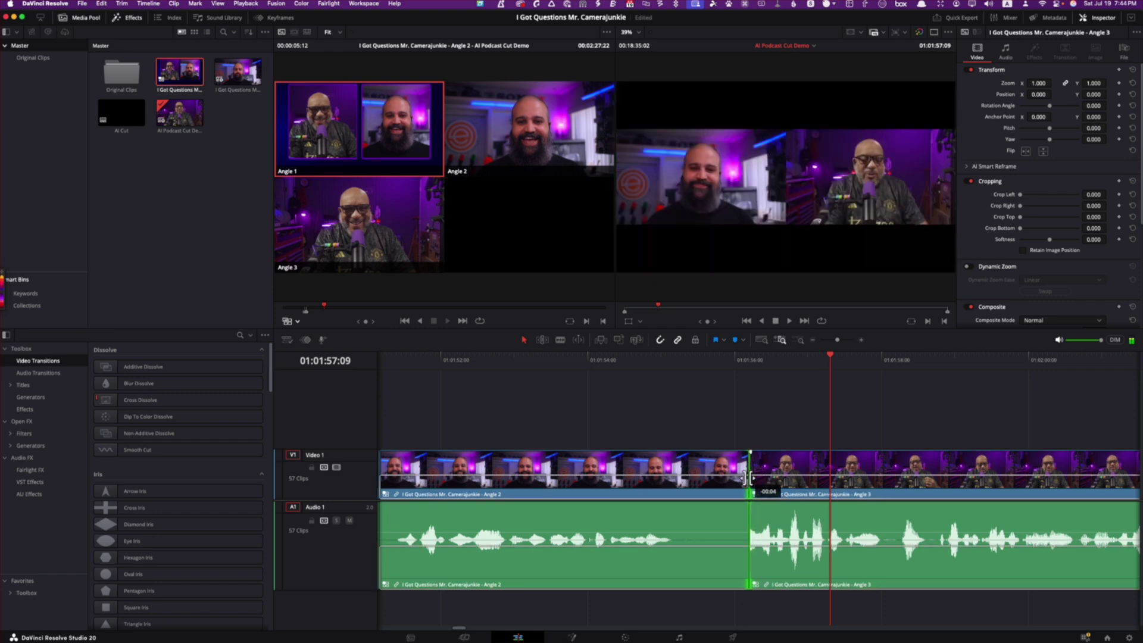
drag(747, 478, 701, 485)
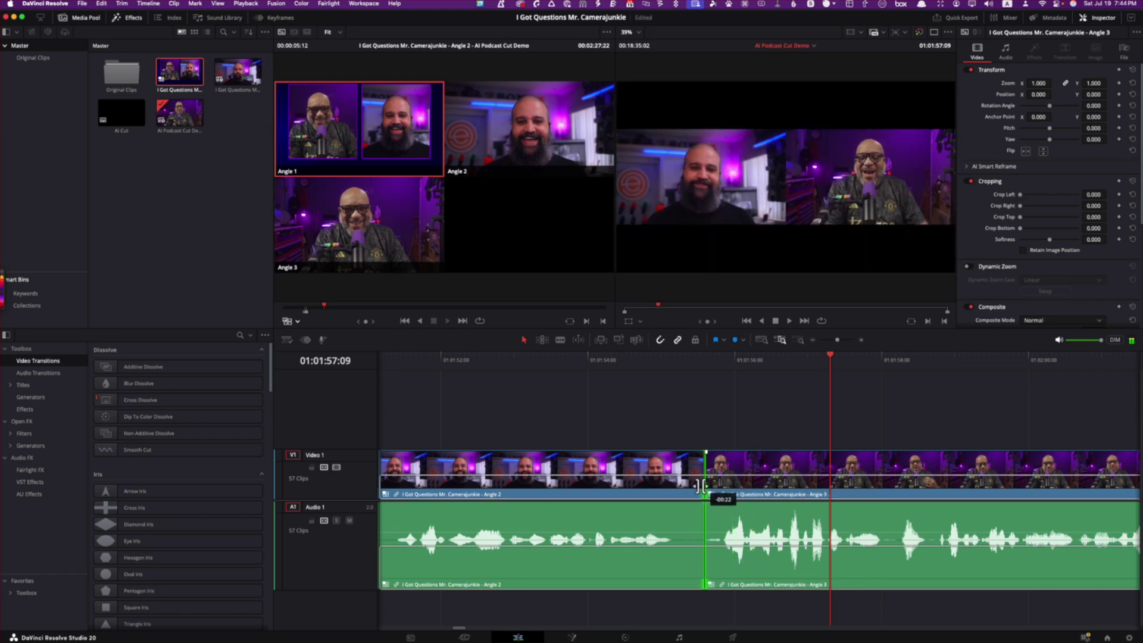
drag(701, 486, 719, 484)
key(space)
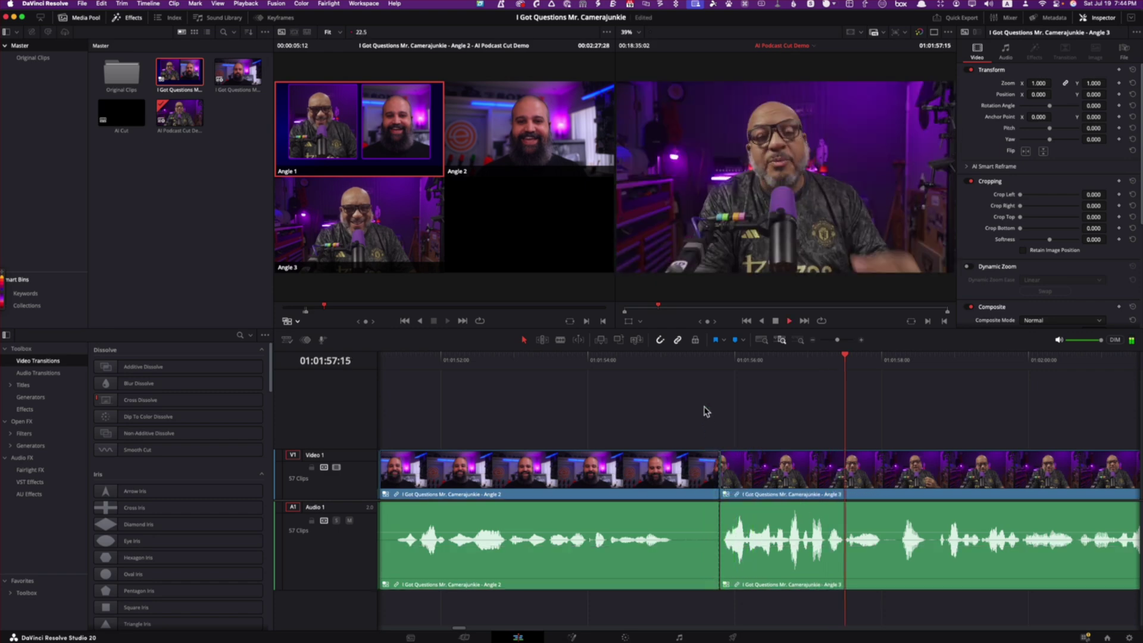
click(706, 360)
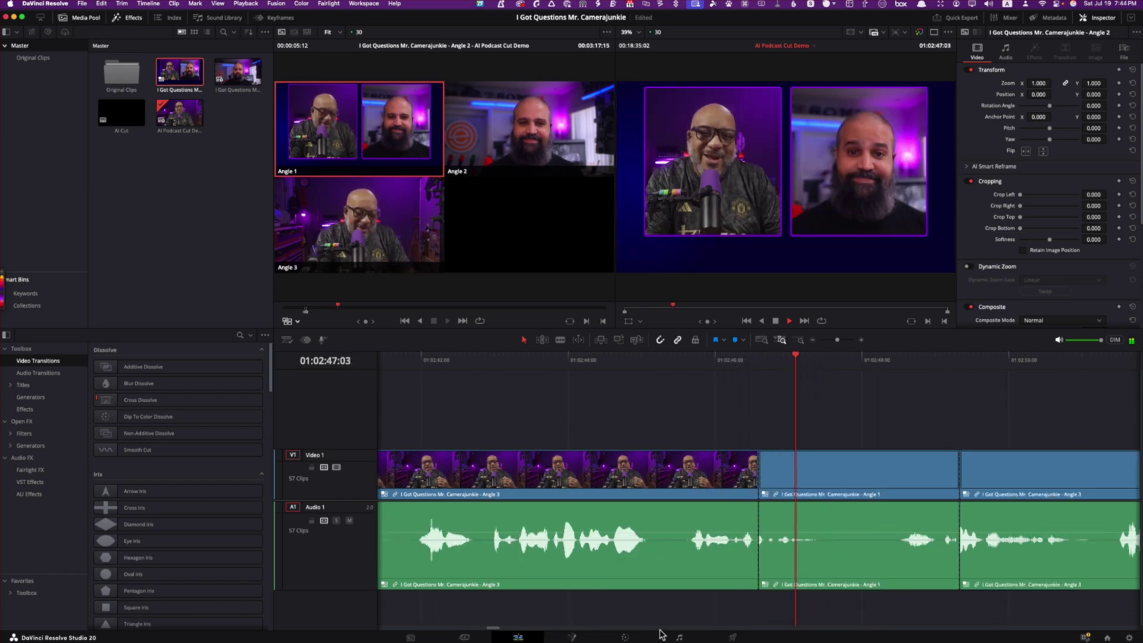
key(space)
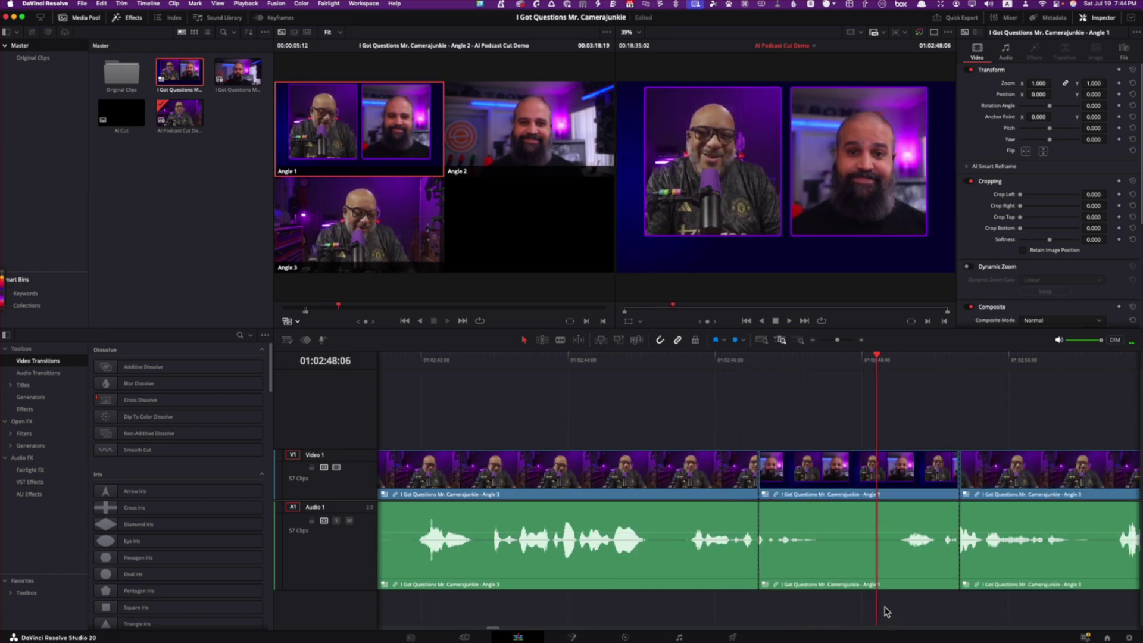
Adjust the Angle 3/Angle 1 two-shot cut, finally rolling it about 12 frames later.
click(721, 360)
key(space)
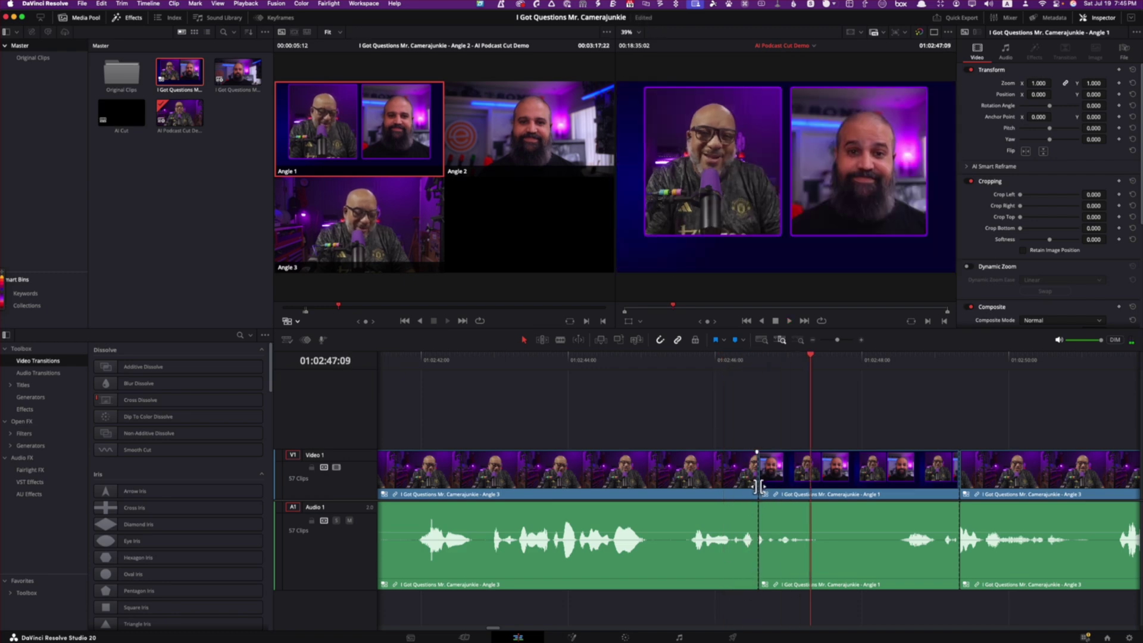
drag(757, 483, 752, 485)
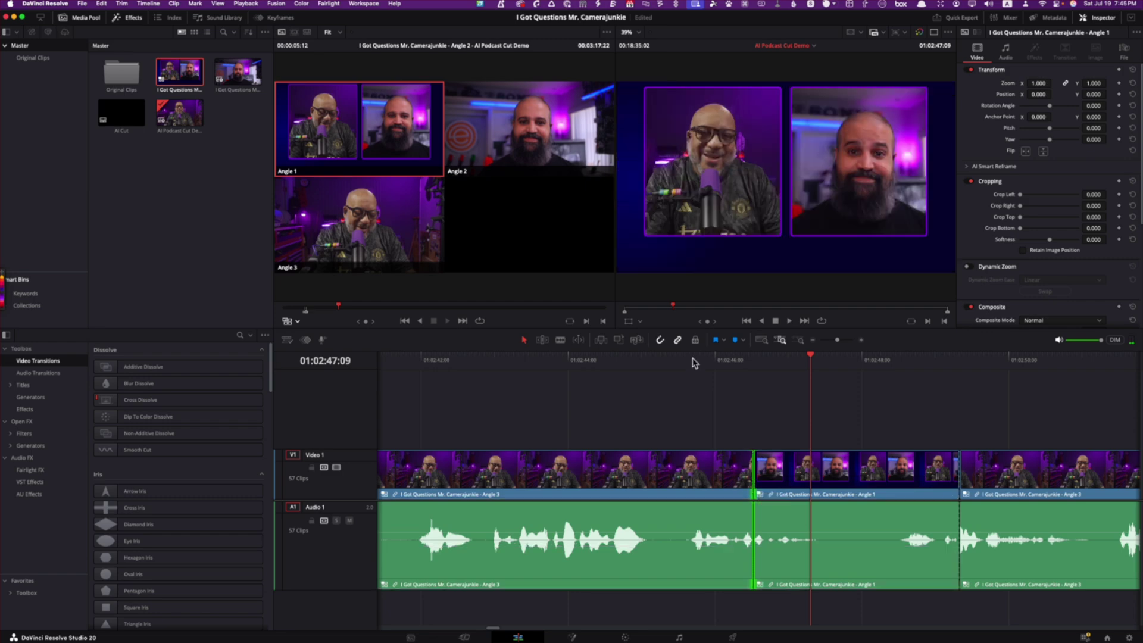
click(687, 359)
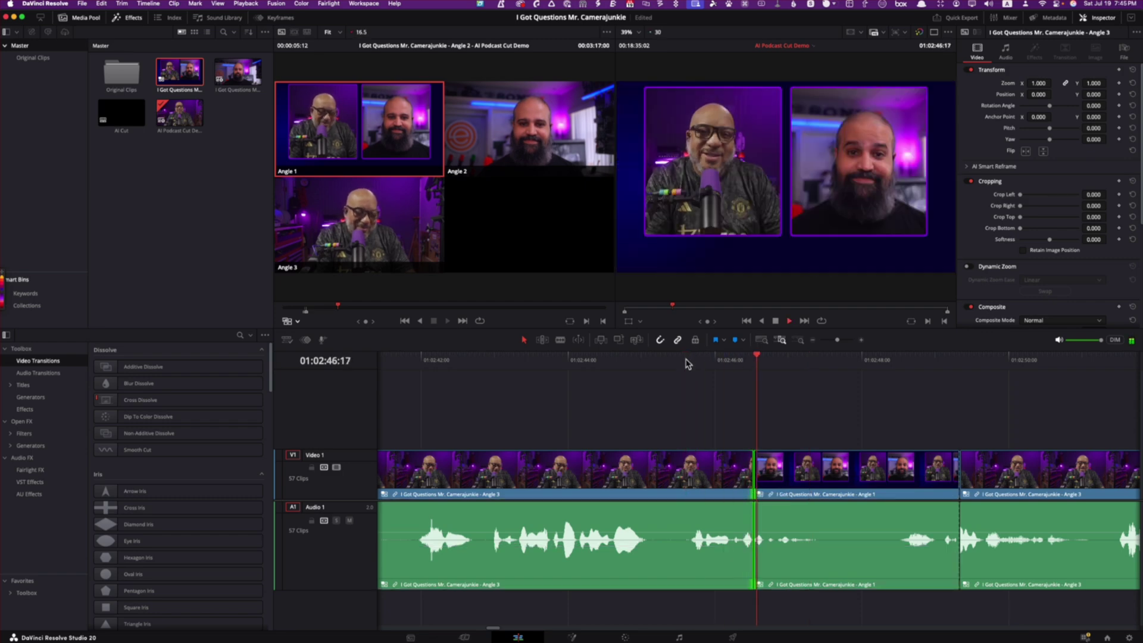
key(space)
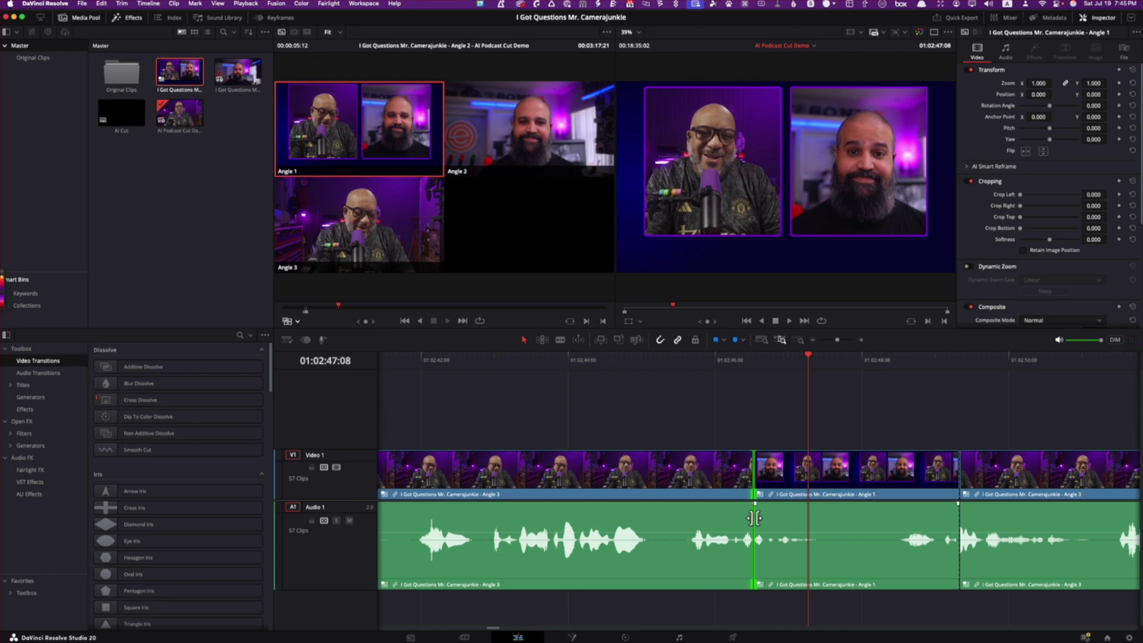
drag(753, 519, 658, 527)
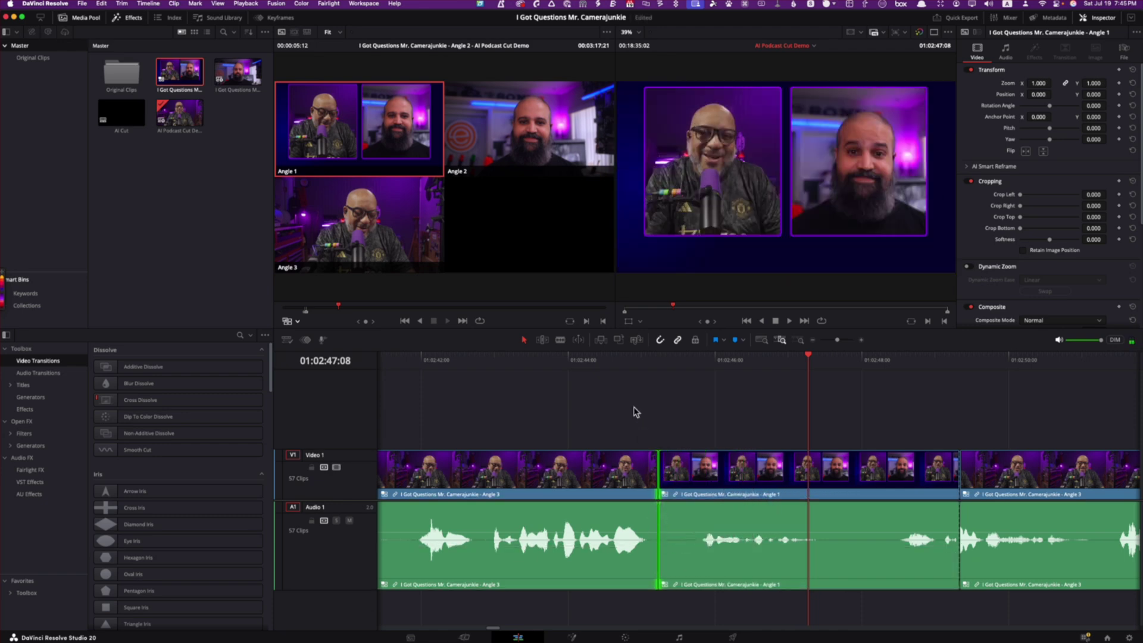
key(space)
click(648, 357)
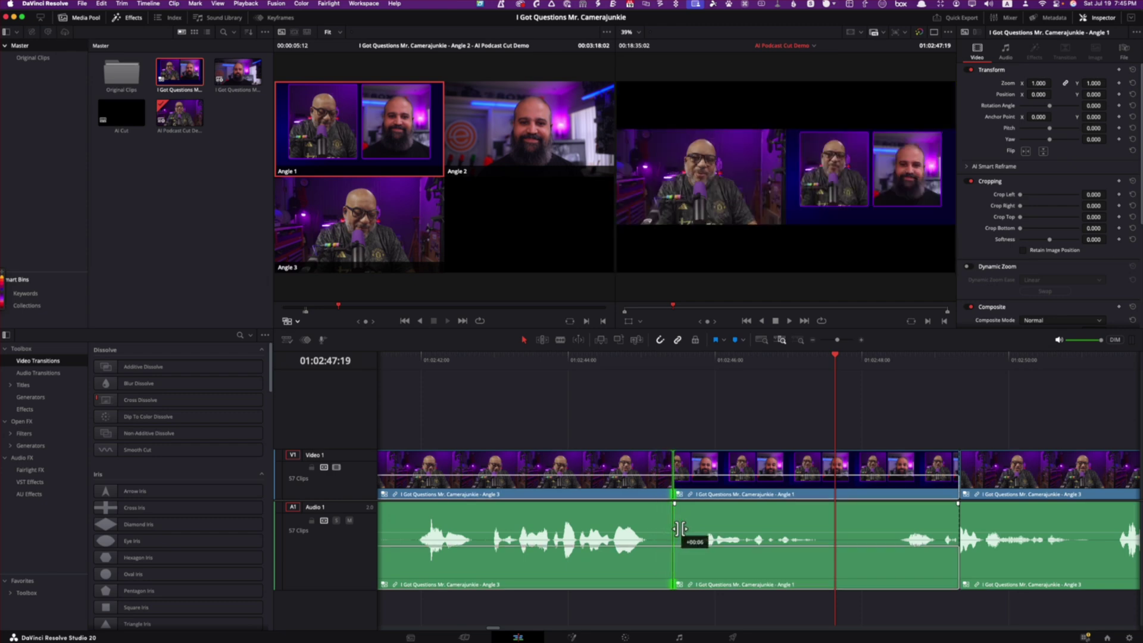
drag(660, 526, 690, 529)
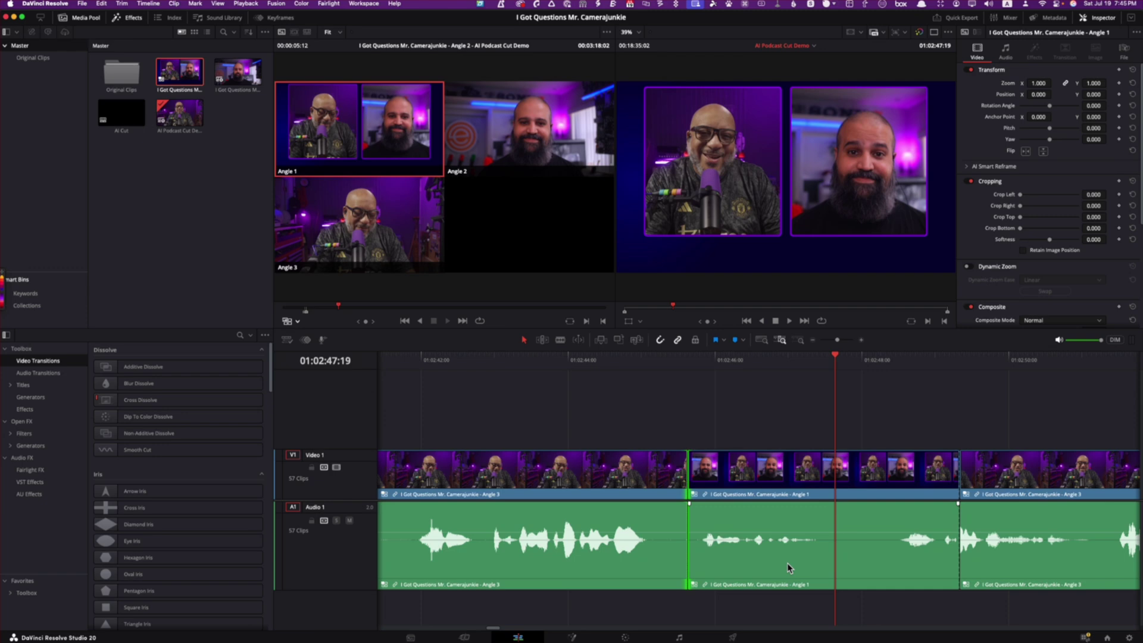
End the Angle 1 two-shot one frame earlier and play back the trimmed section.
click(867, 560)
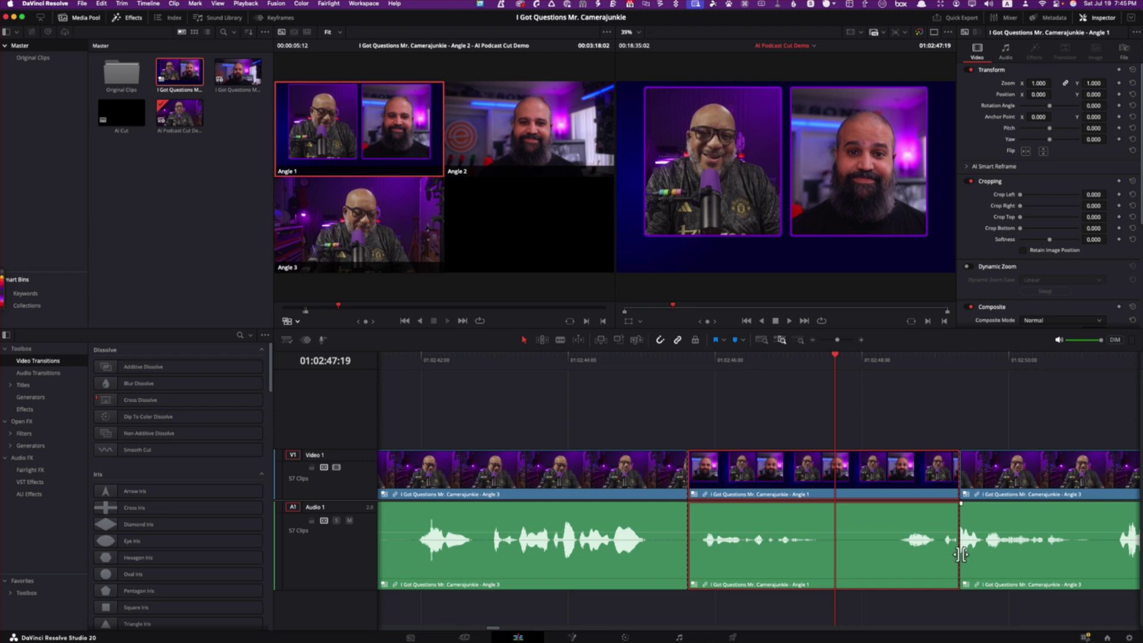
mouse_move(961, 554)
mouse_down()
mouse_move(876, 566)
mouse_move(933, 566)
mouse_move(876, 569)
mouse_move(886, 569)
mouse_up()
click(658, 366)
key(space)
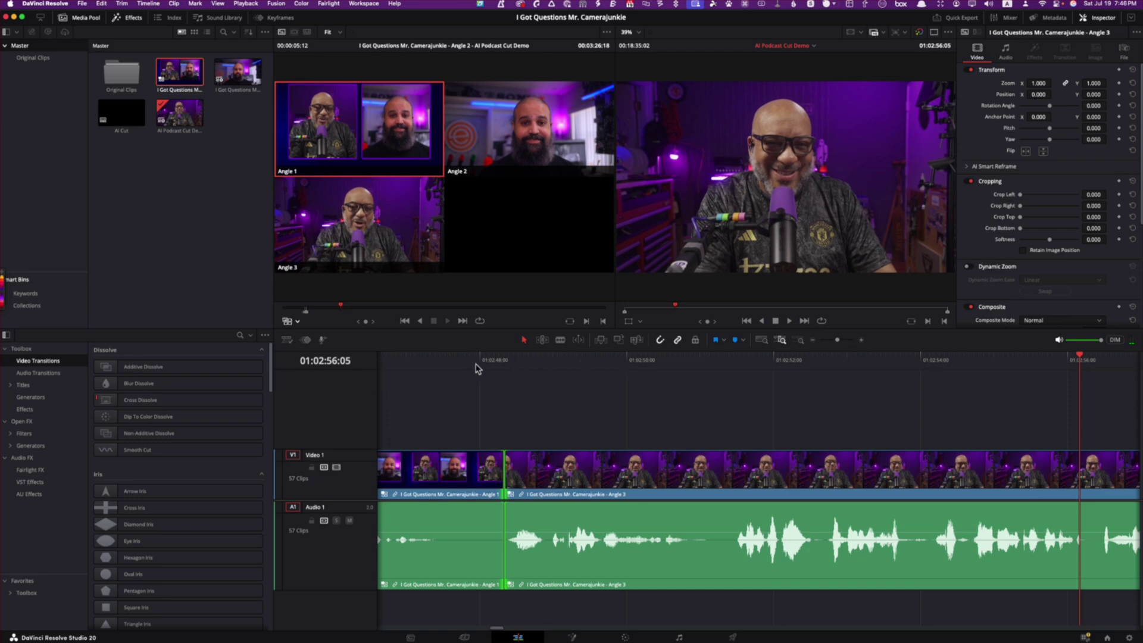
Select the Angle 1 two-shot clip and change its multicam switch mode with Alt+Shift+].
click(441, 360)
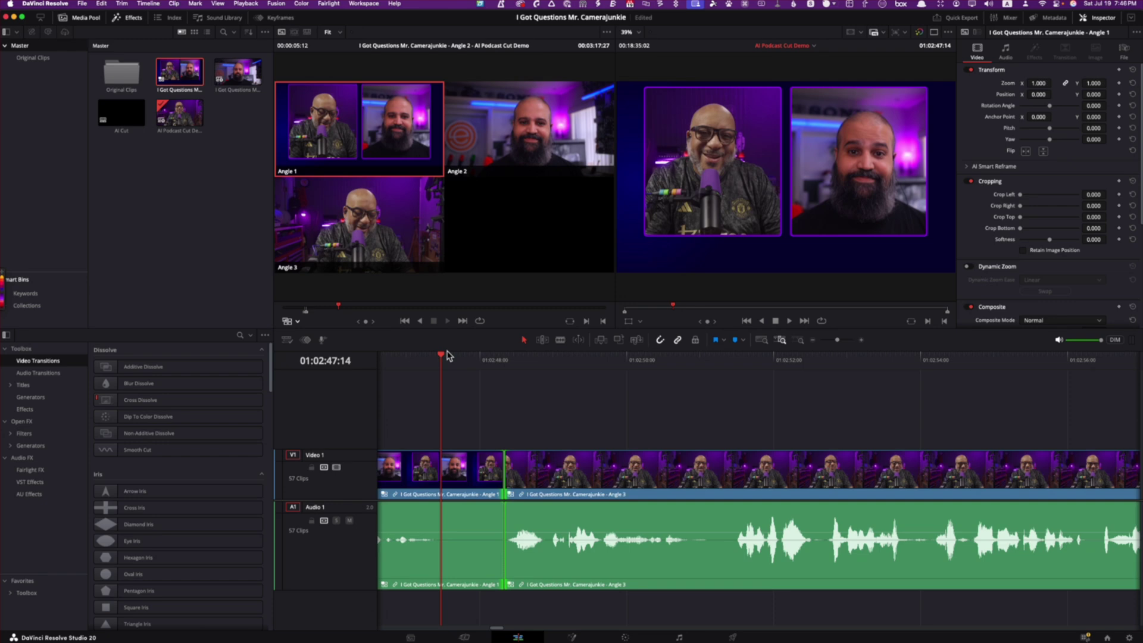
key(Up)
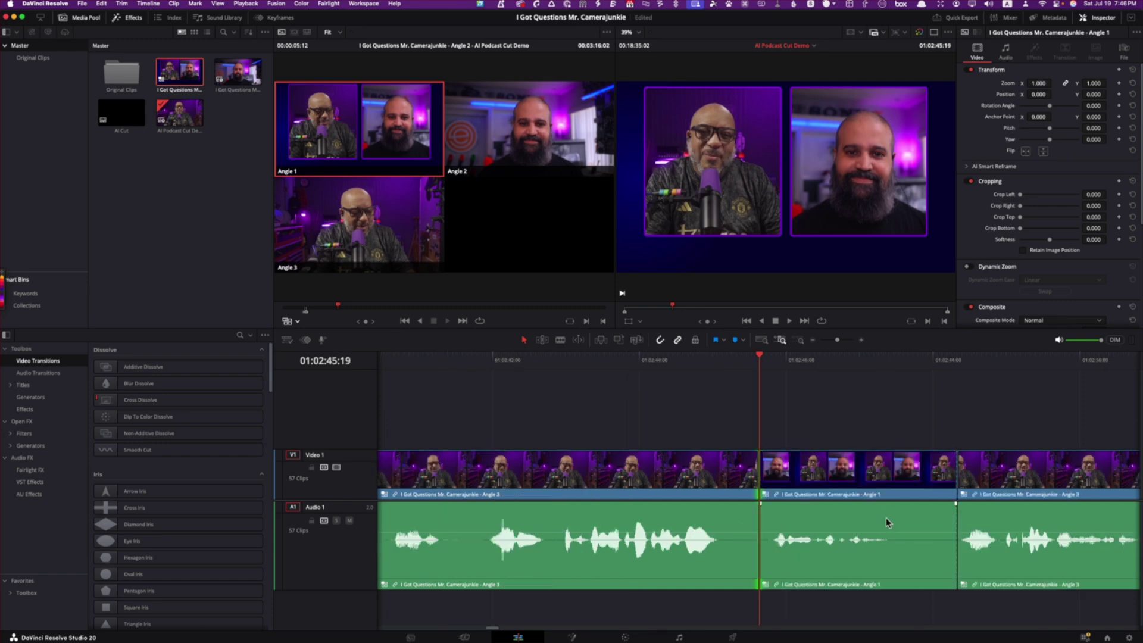
click(884, 526)
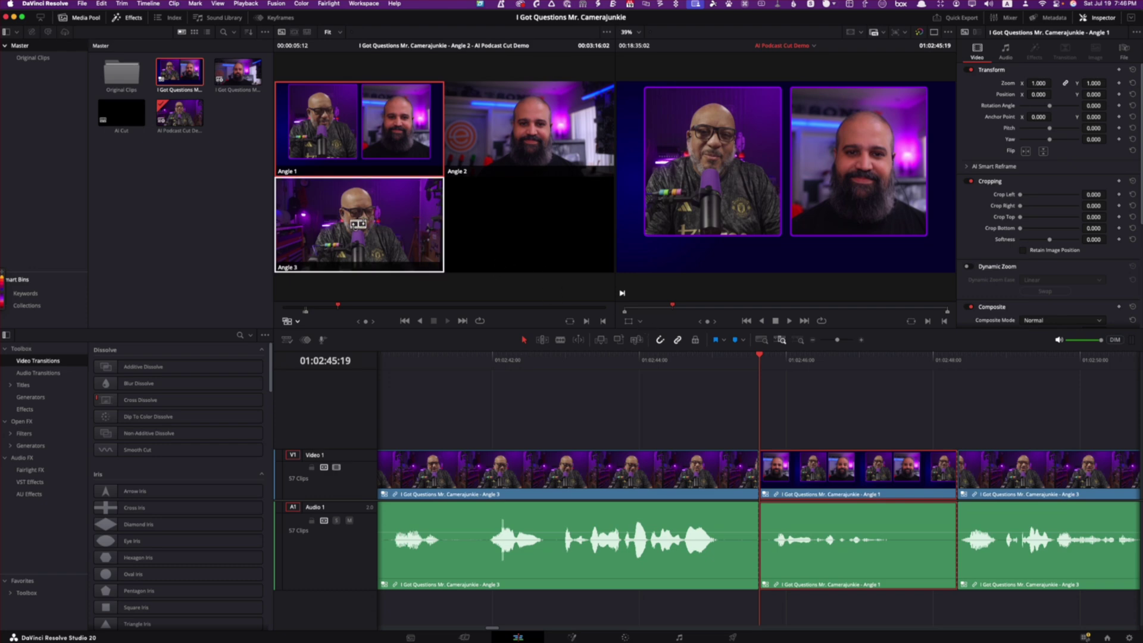
key(alt+shift+bracketright)
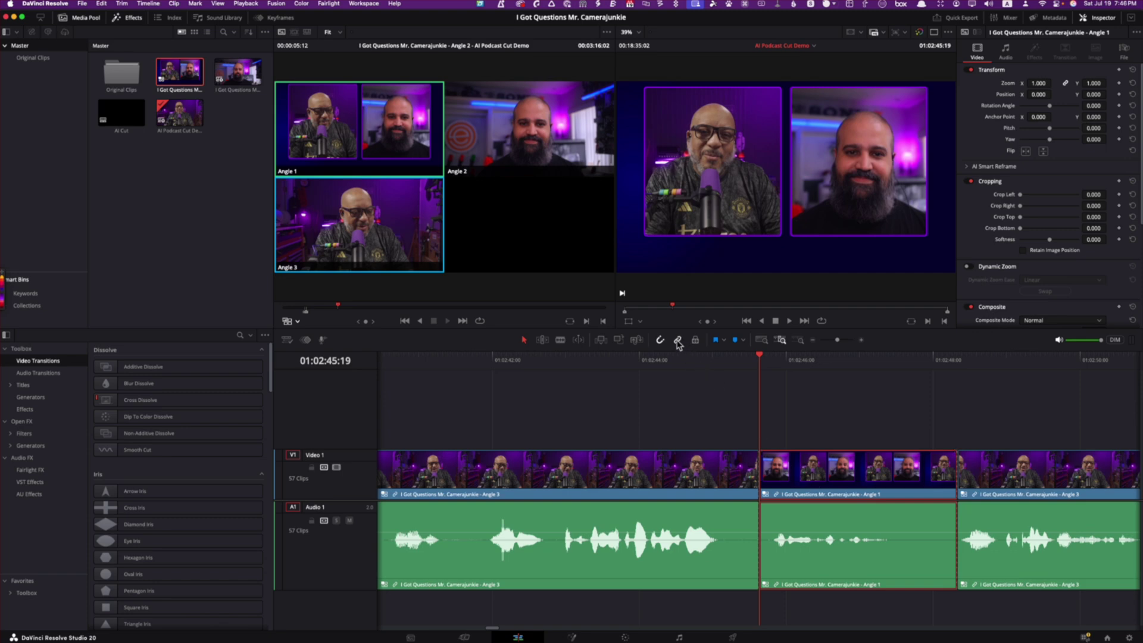
click(715, 409)
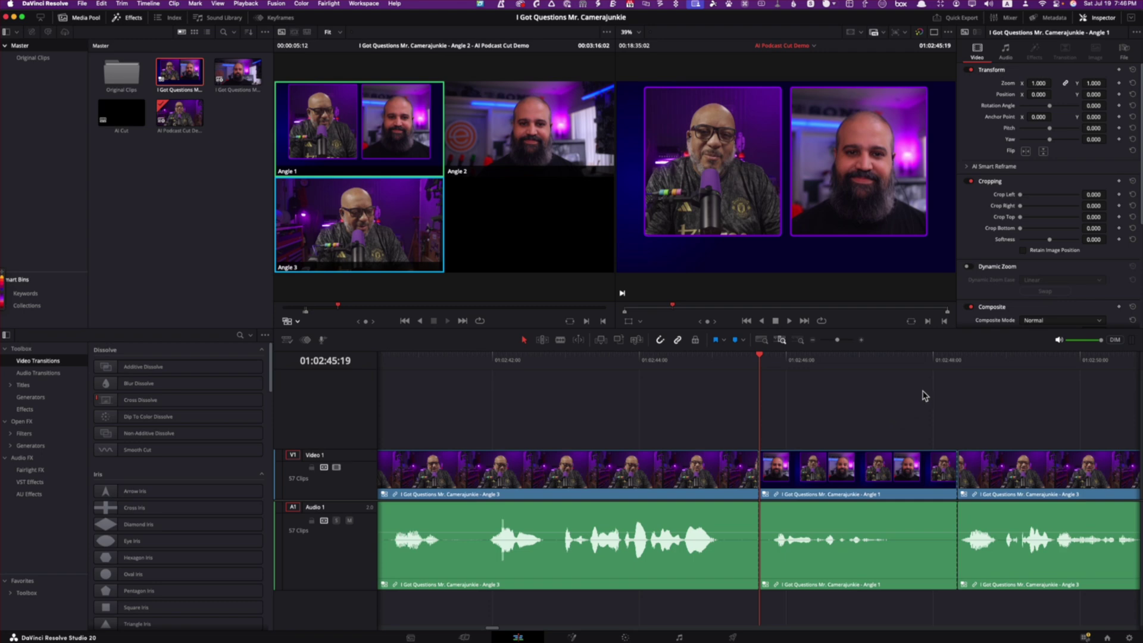
click(937, 362)
Trim both edges of the middle Angle 1 two-shot, then delete it and close the gap.
key(space)
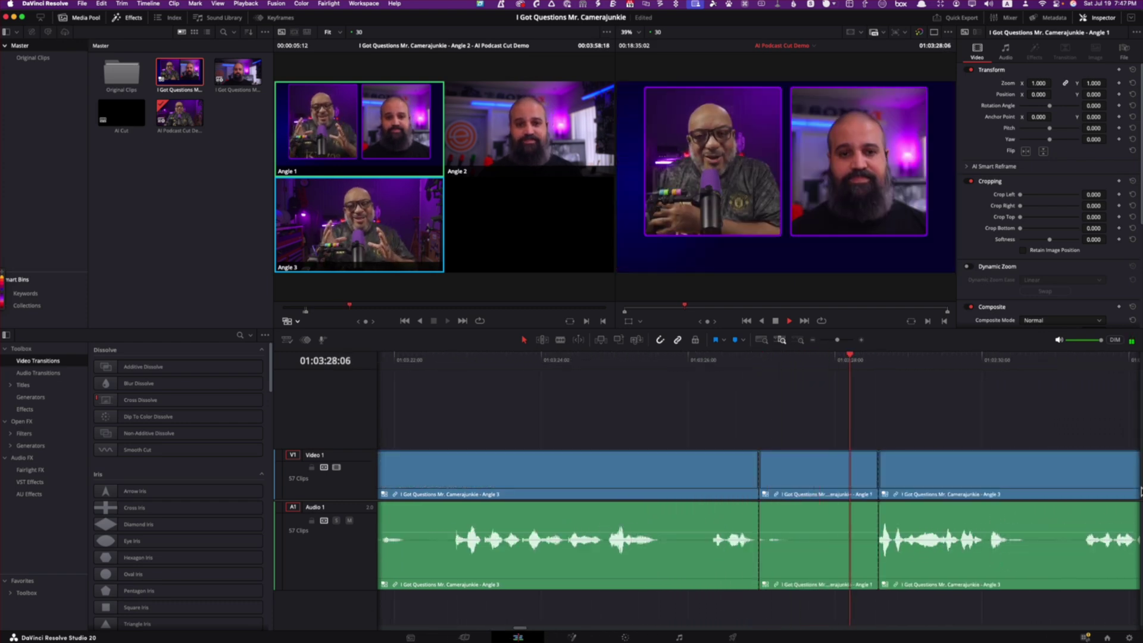
key(space)
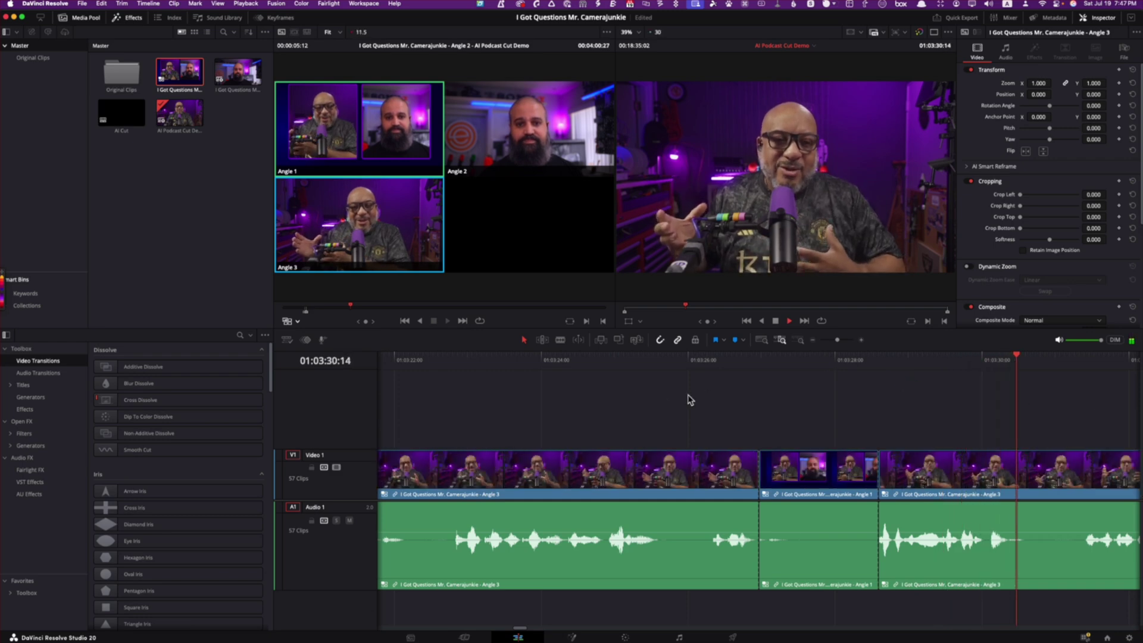
click(679, 360)
key(space)
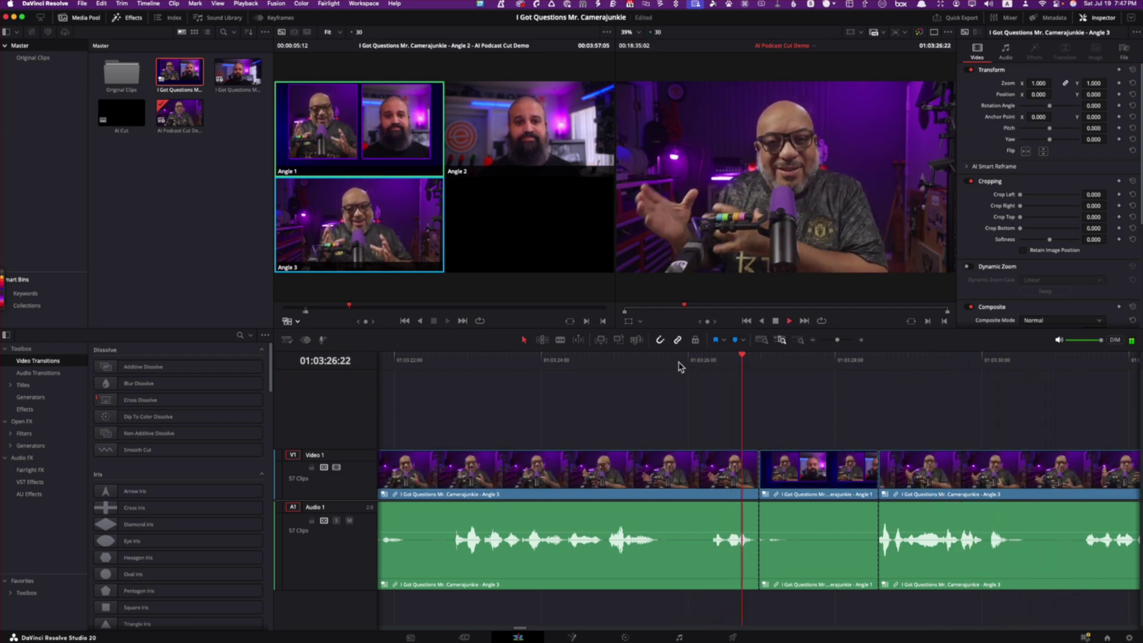
key(space)
click(766, 511)
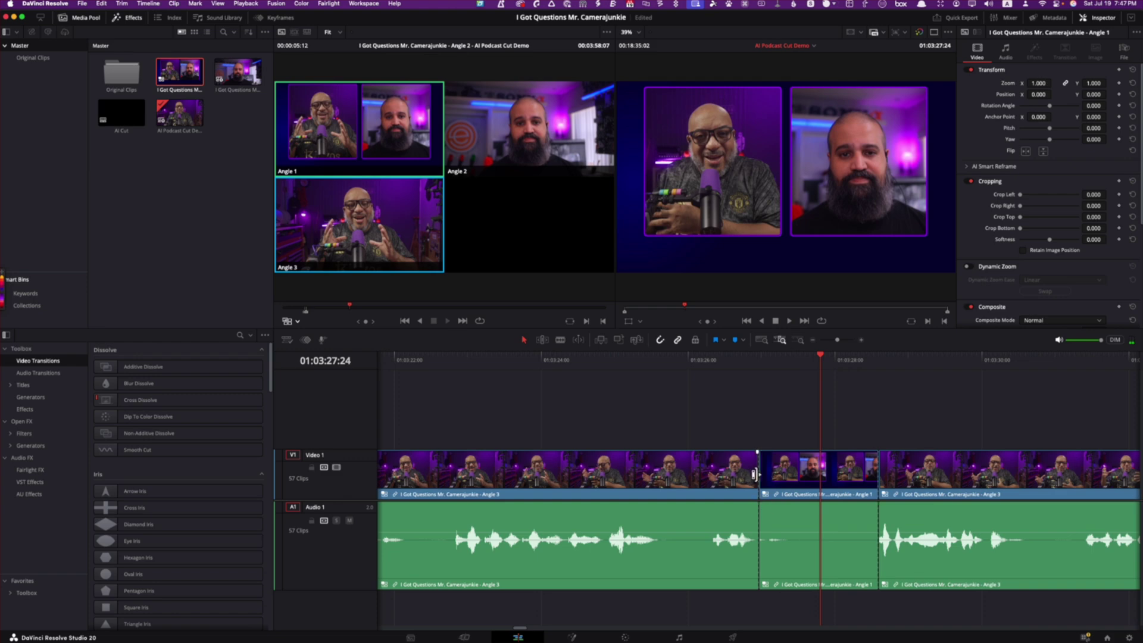
drag(754, 474, 803, 482)
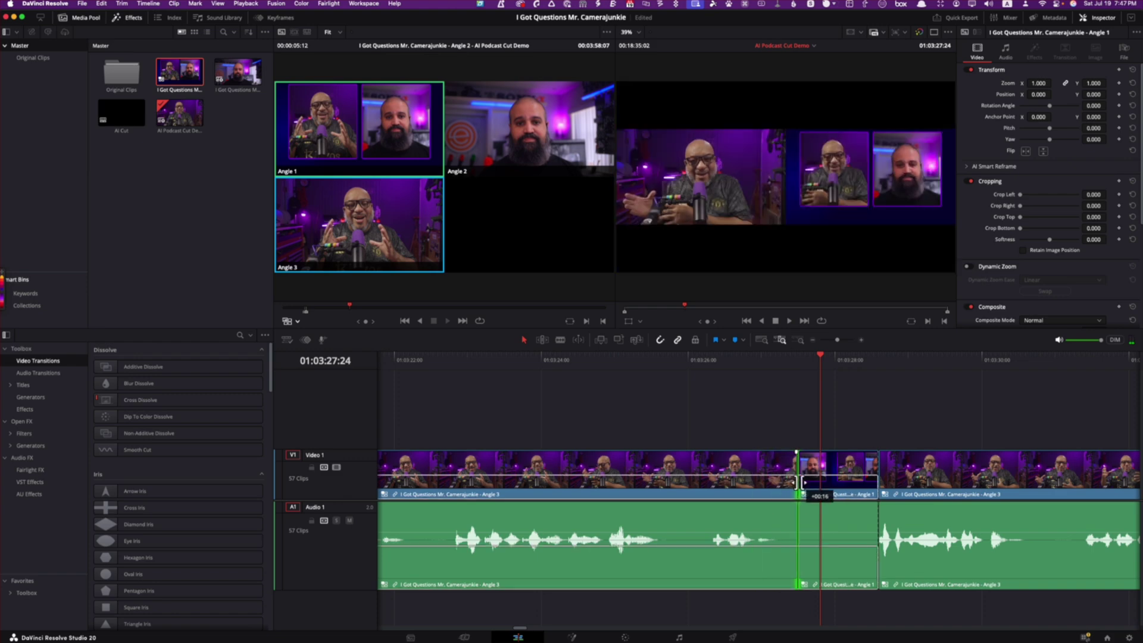
click(849, 470)
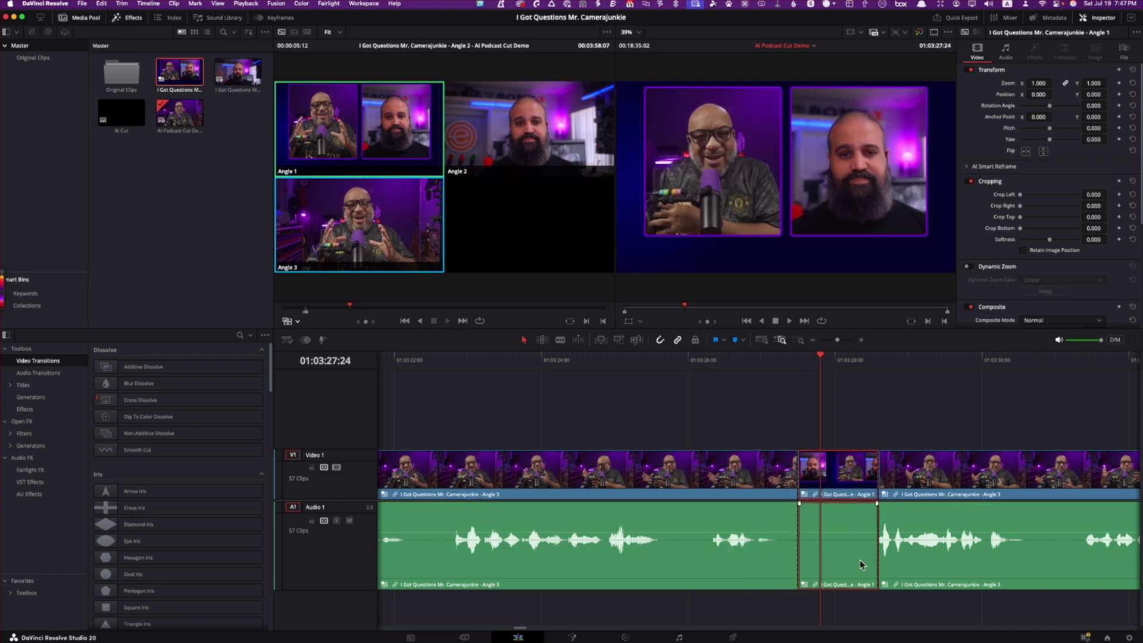
click(878, 468)
drag(881, 469, 862, 476)
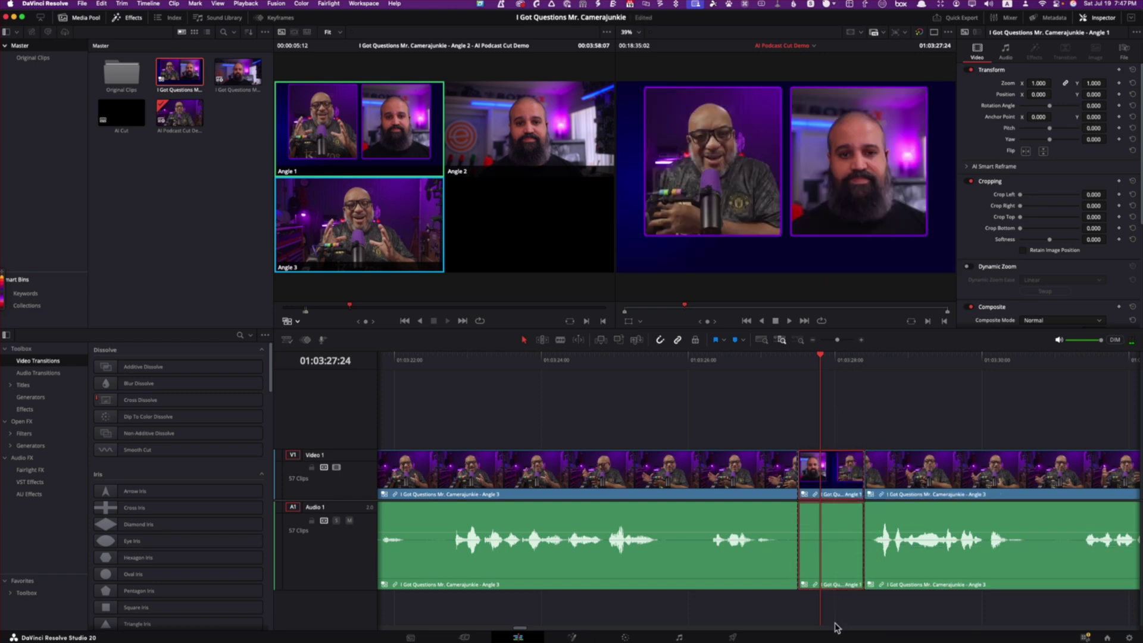
key(Delete)
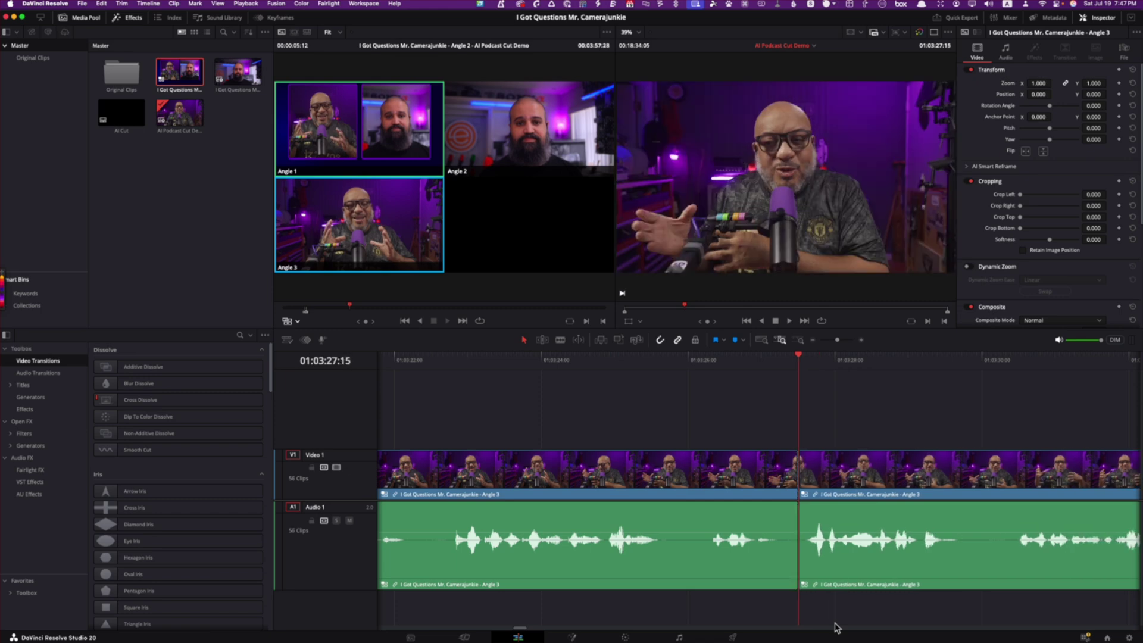
key(space)
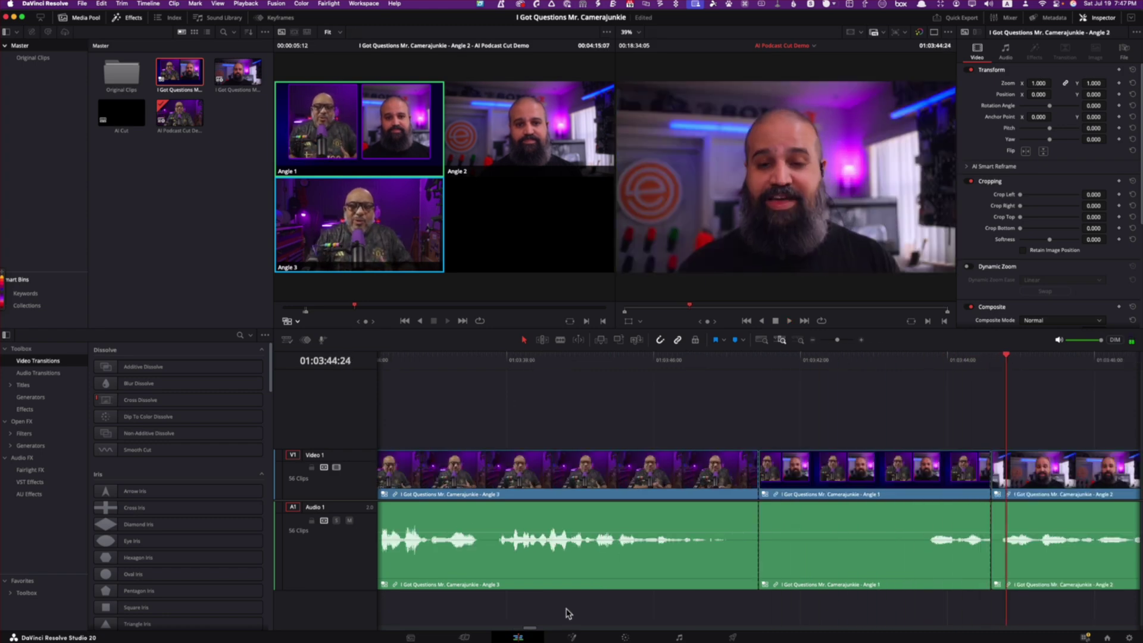
Shorten and ripple-delete the Angle 1 clip before Angle 2, then replay the new cut.
drag(991, 473, 902, 476)
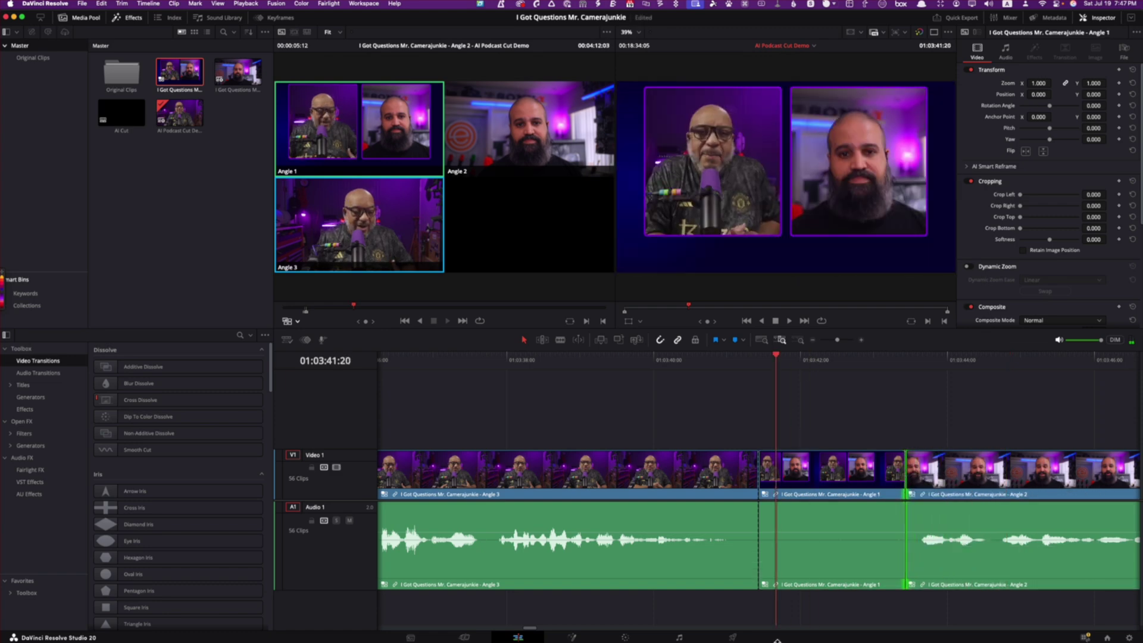
click(839, 524)
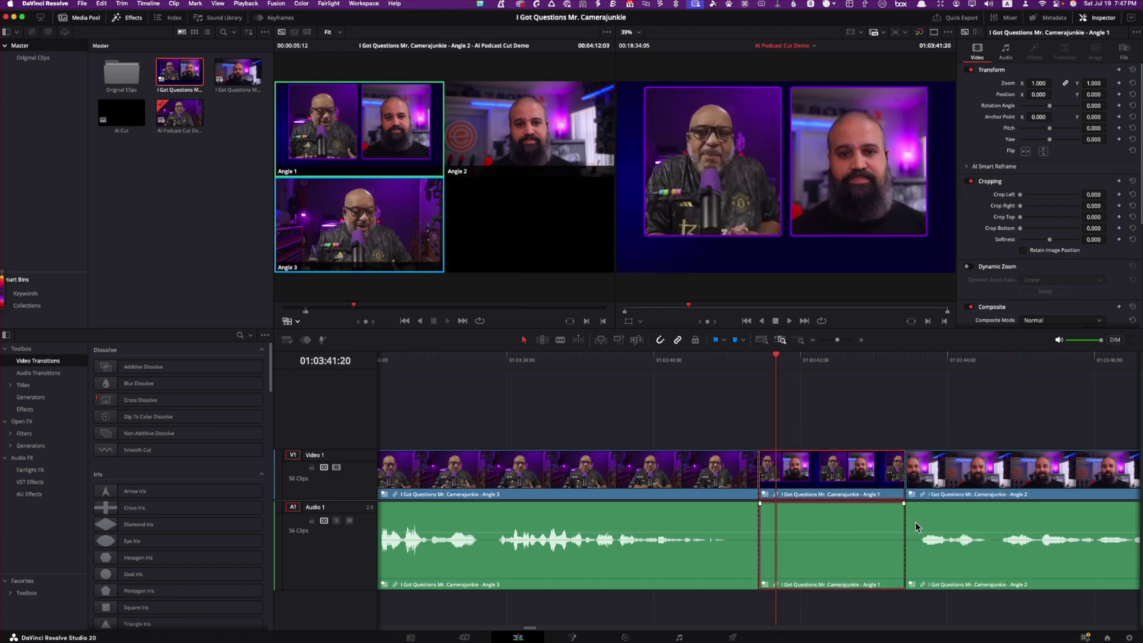
drag(901, 472, 836, 482)
click(809, 468)
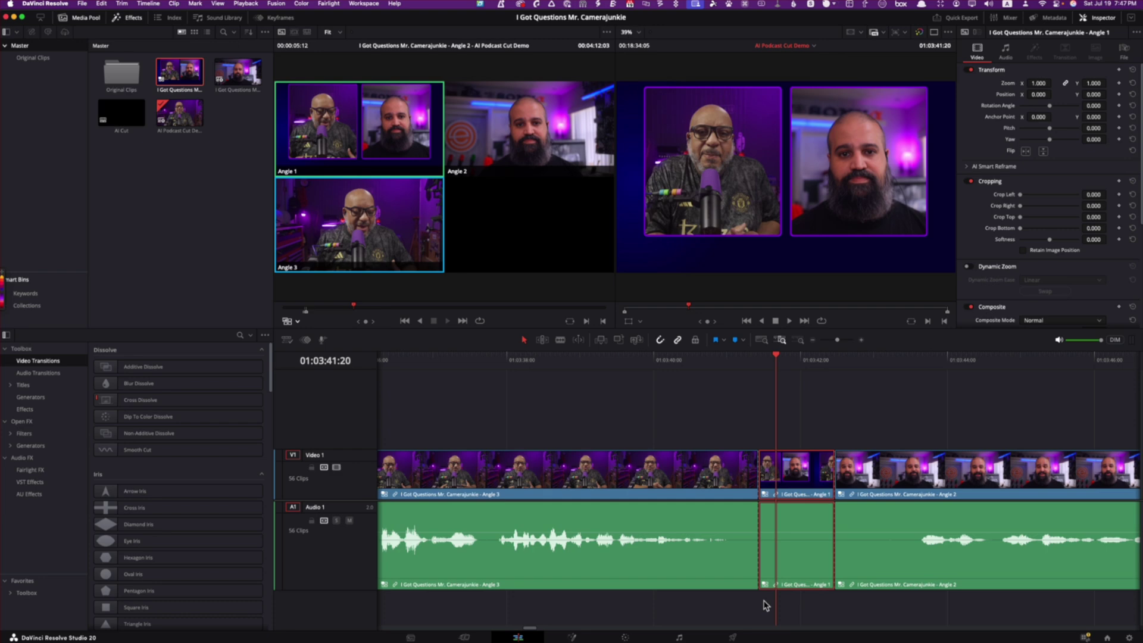
key(shift+BackSpace)
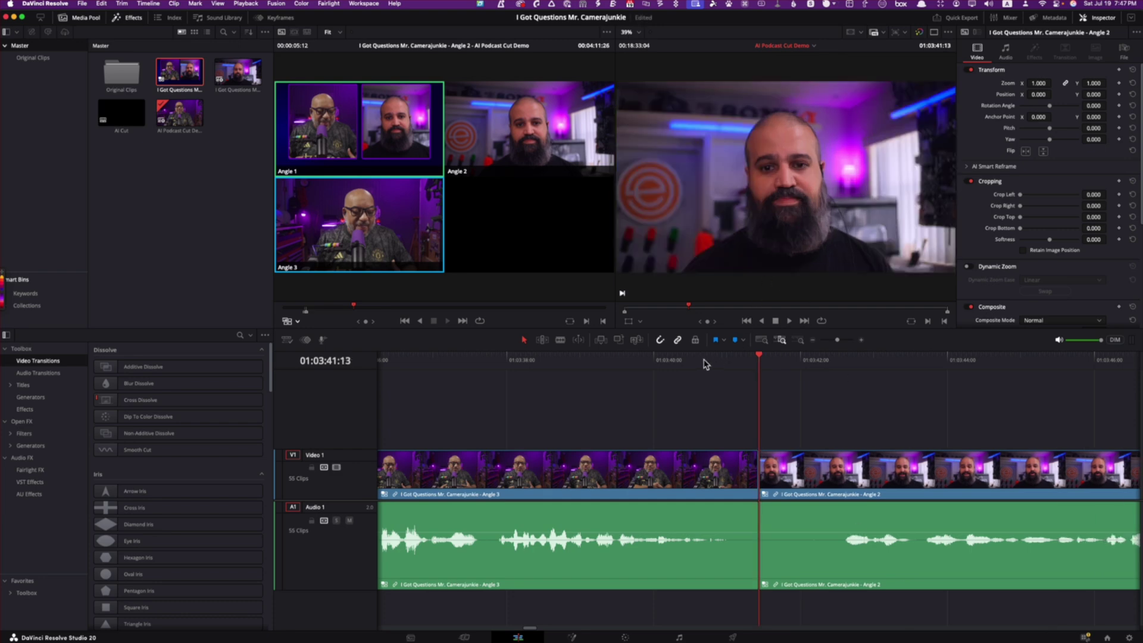
click(703, 361)
key(space)
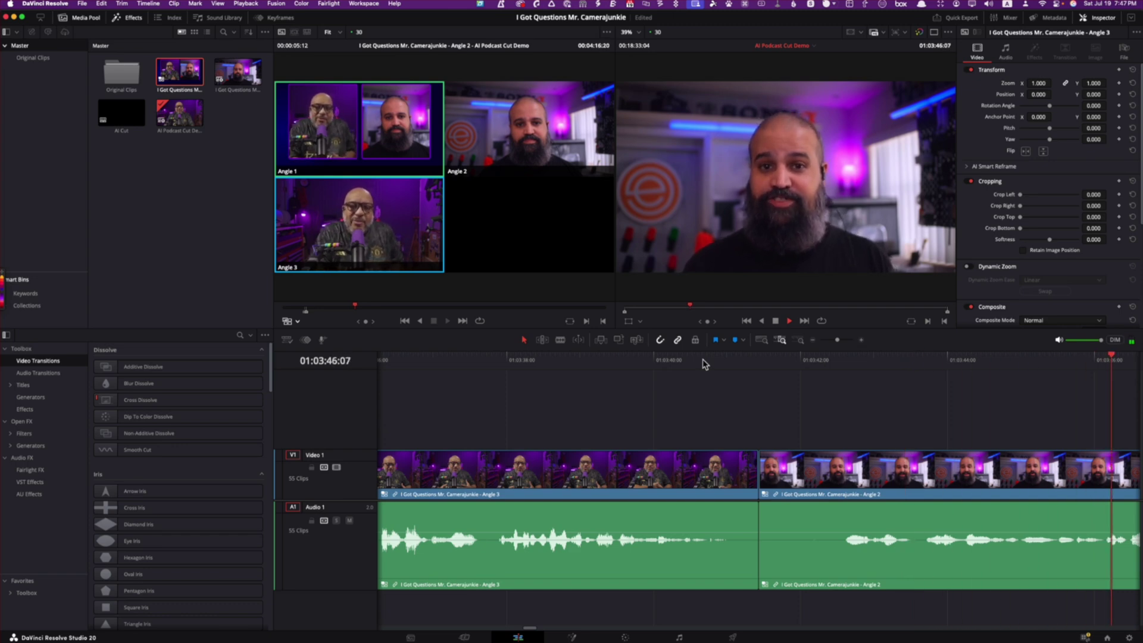
key(space)
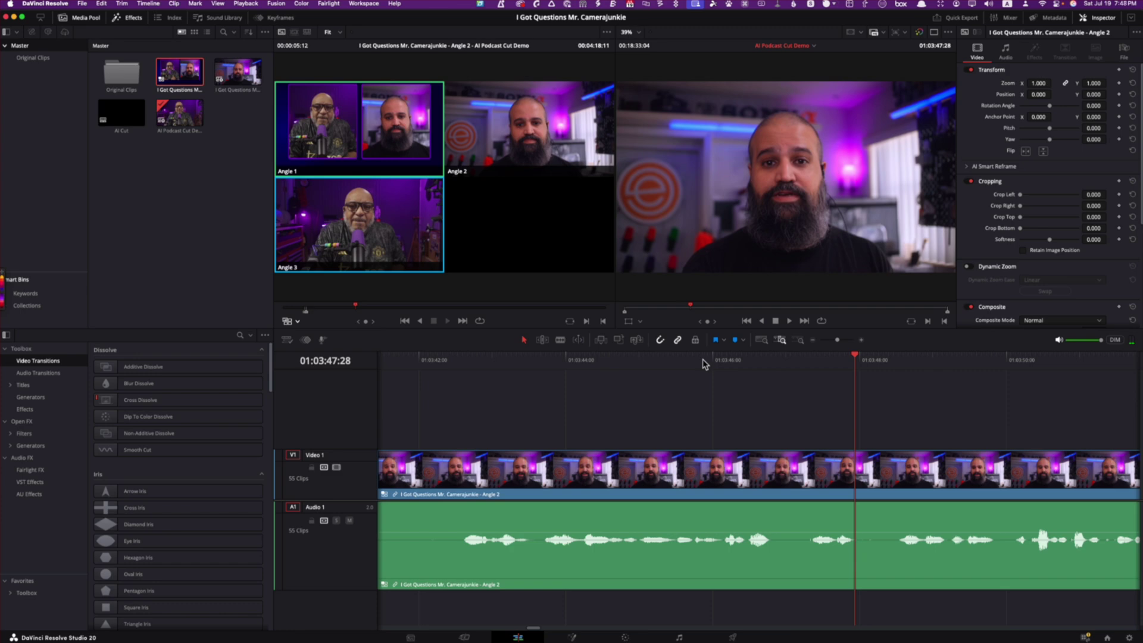
key(super+Tab)
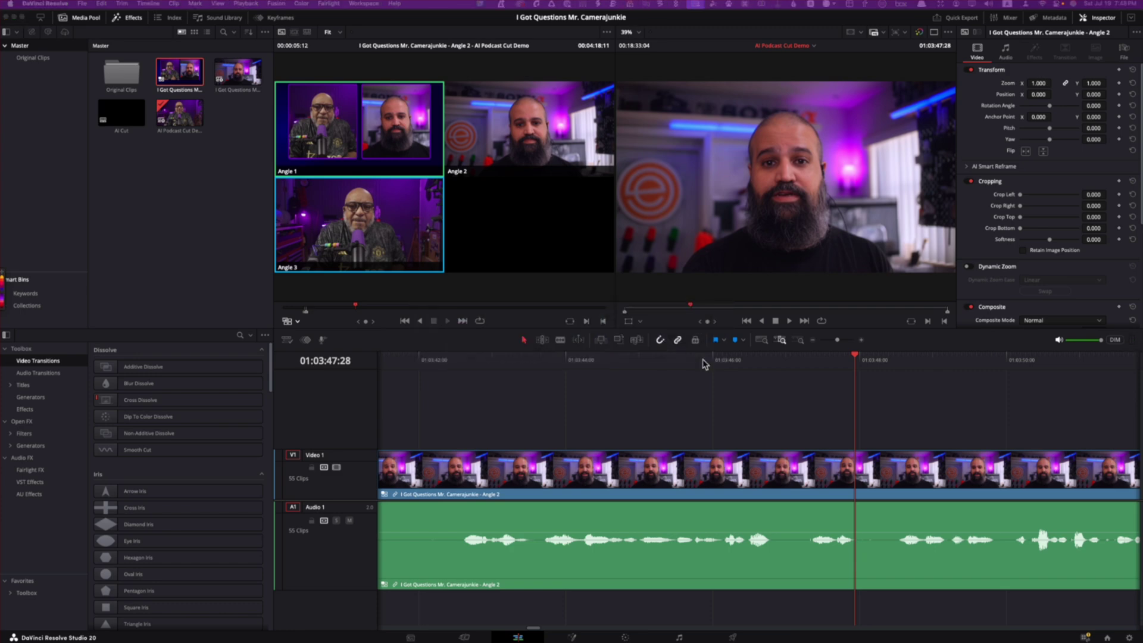